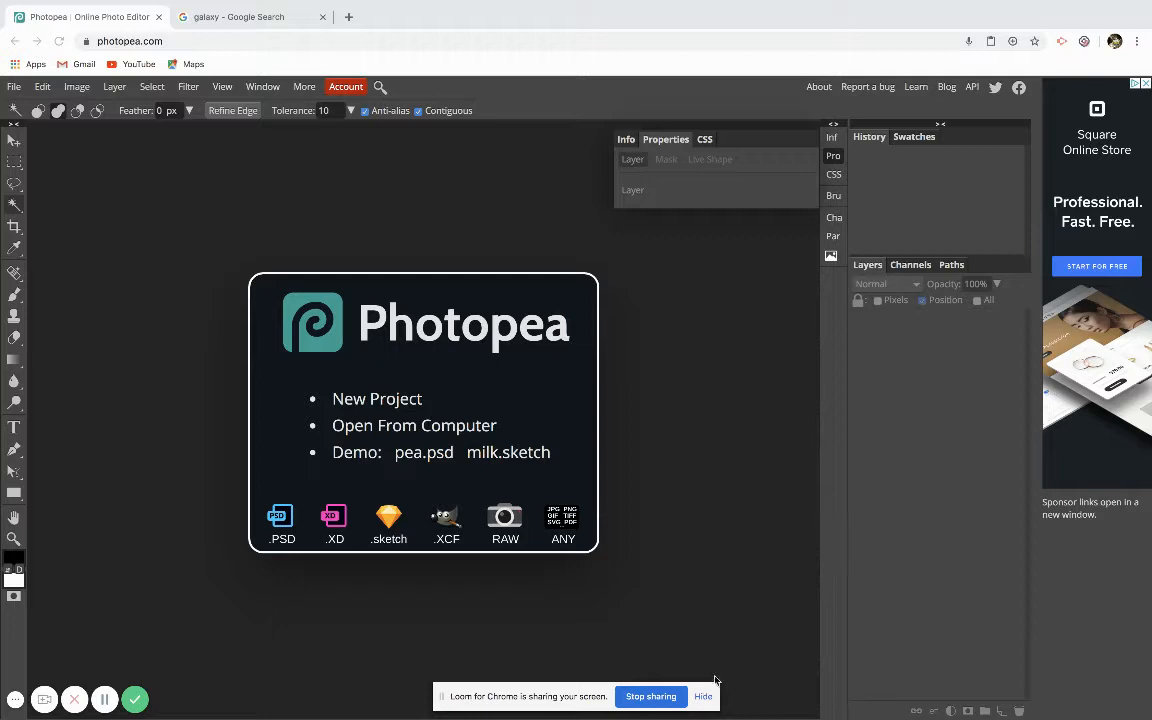
{"action": "left_click", "coordinate": [701, 696]}
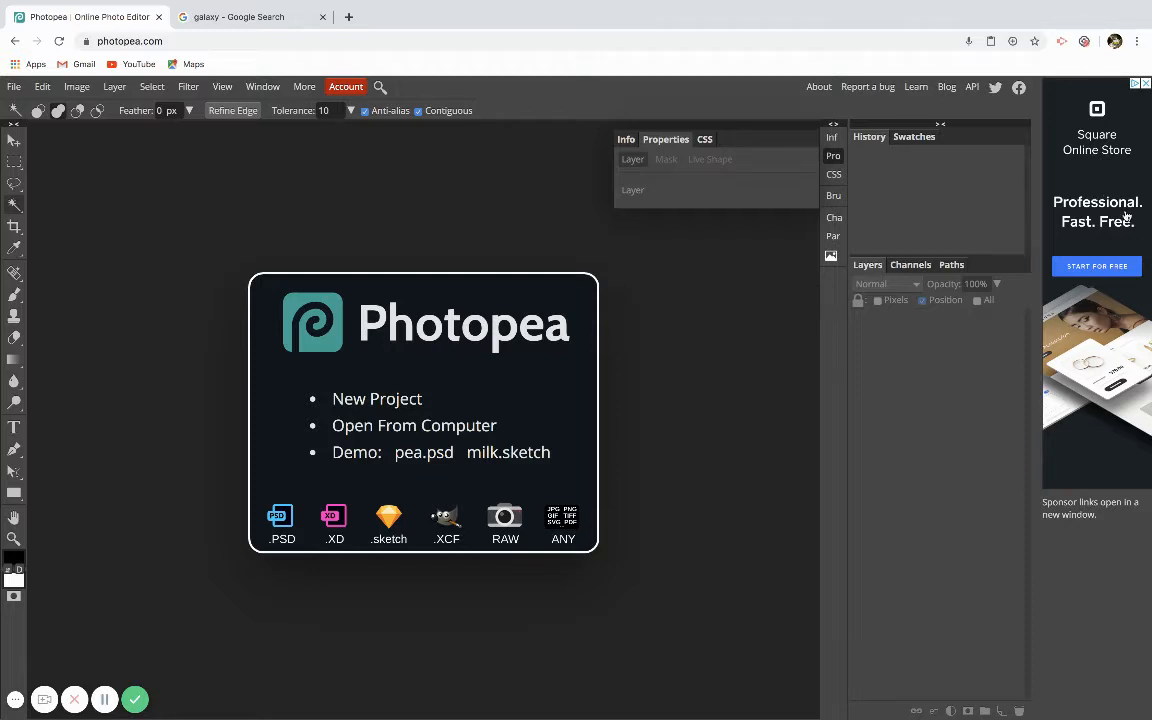
Create a new 8.50 × 11.00 in project at 150 DPI with a white background, and collapse the Properties panel.
{"action": "left_click", "coordinate": [375, 403]}
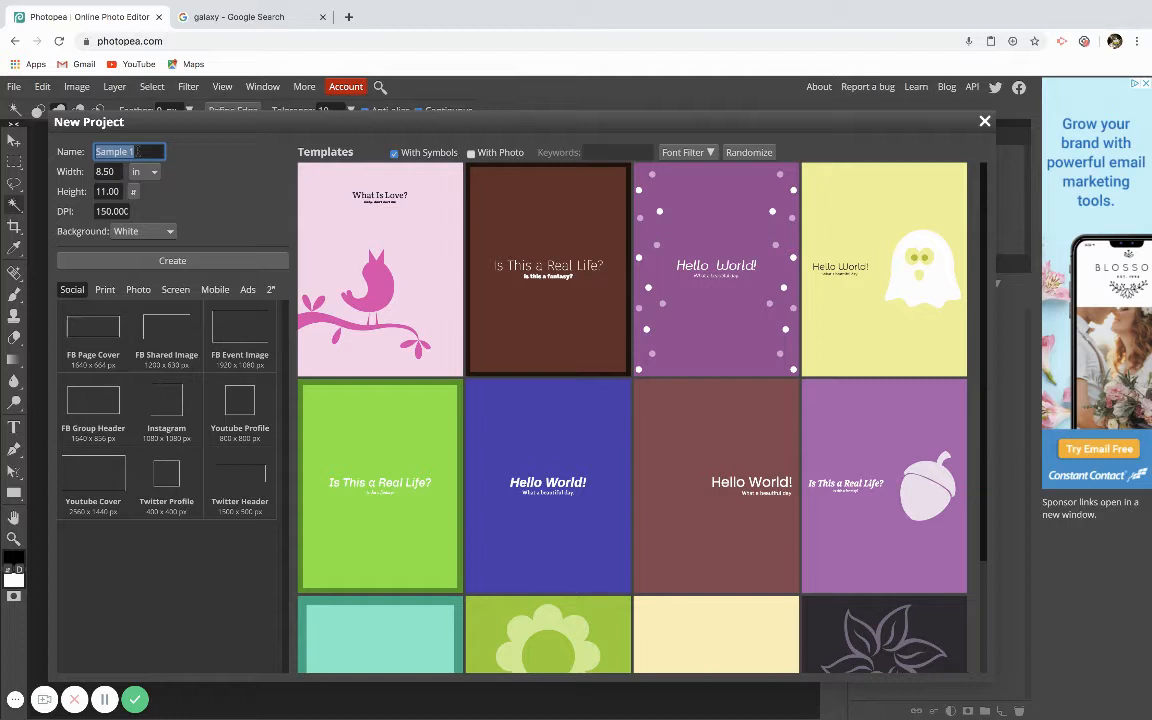
{"action": "left_click", "coordinate": [145, 172]}
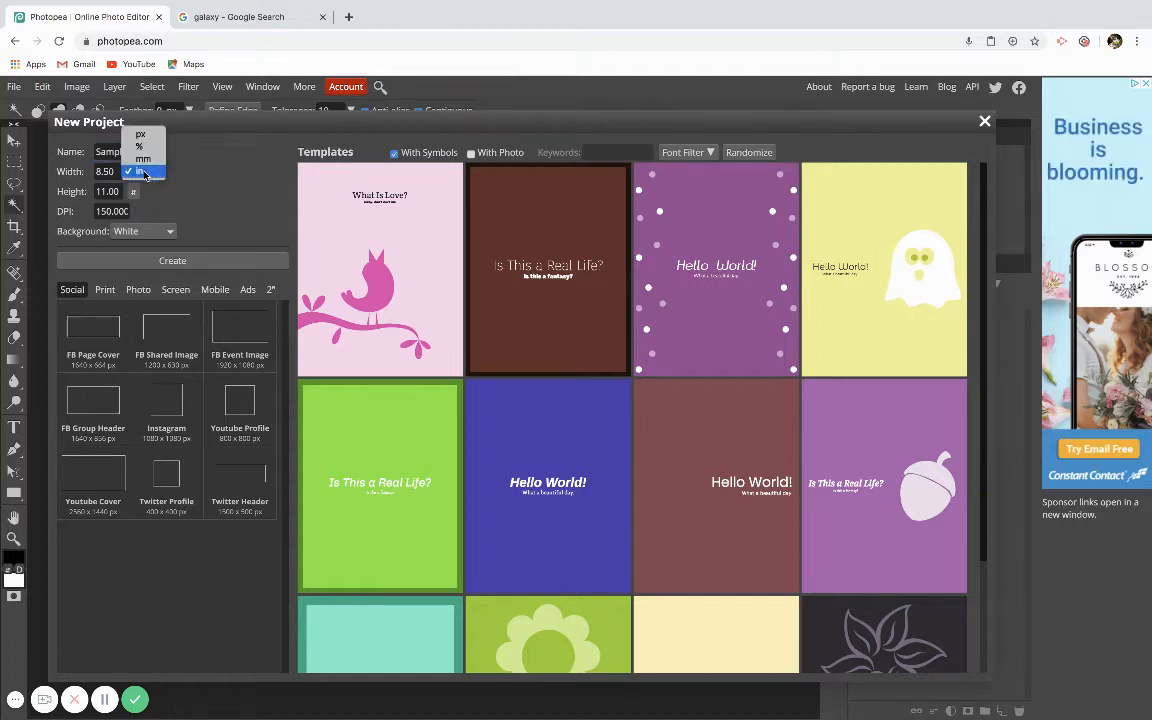
{"action": "left_click", "coordinate": [140, 134]}
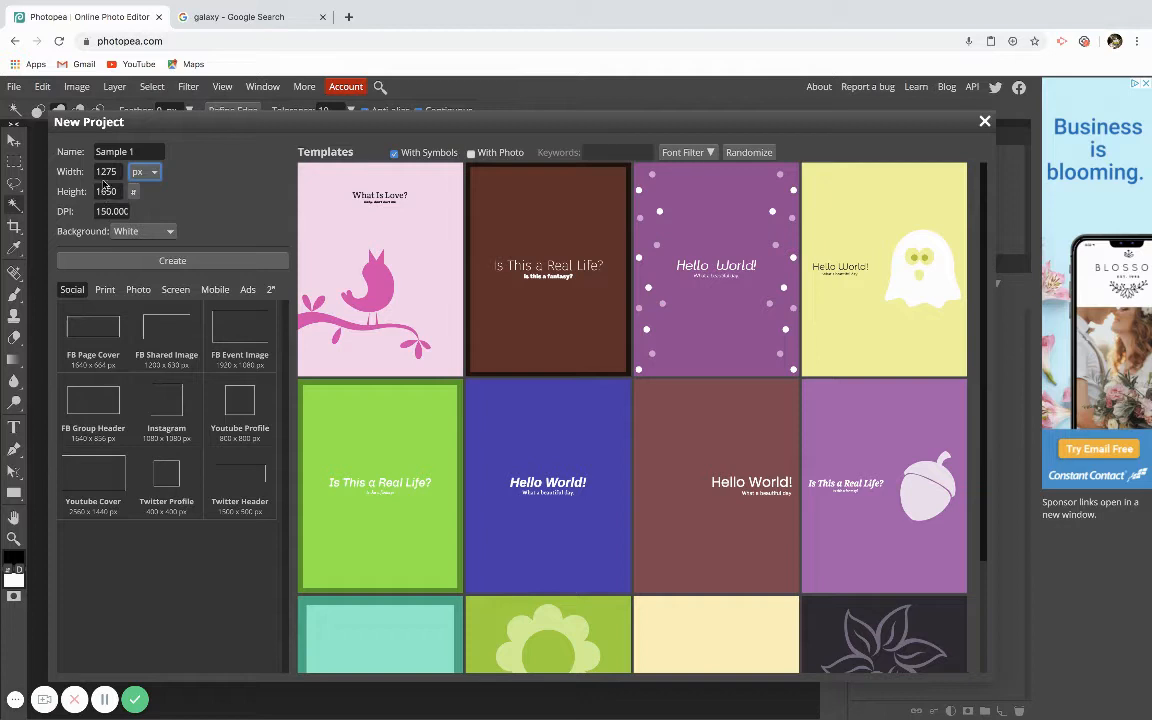
{"action": "left_click", "coordinate": [150, 174]}
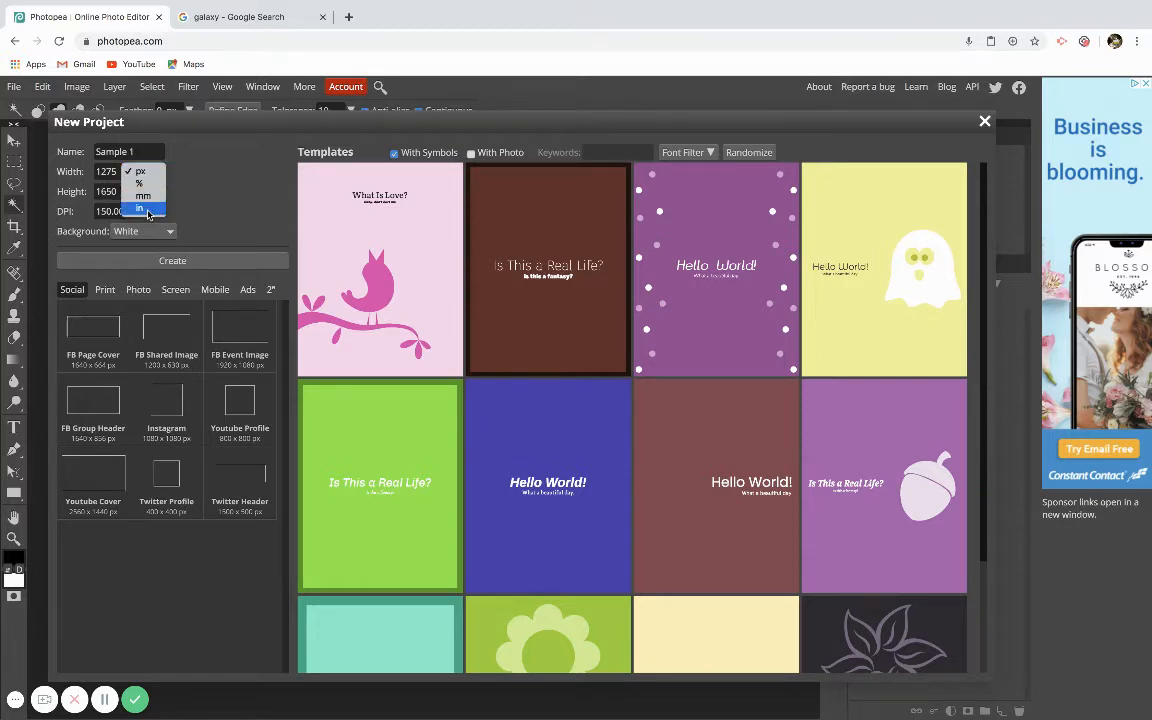
{"action": "left_click", "coordinate": [148, 210]}
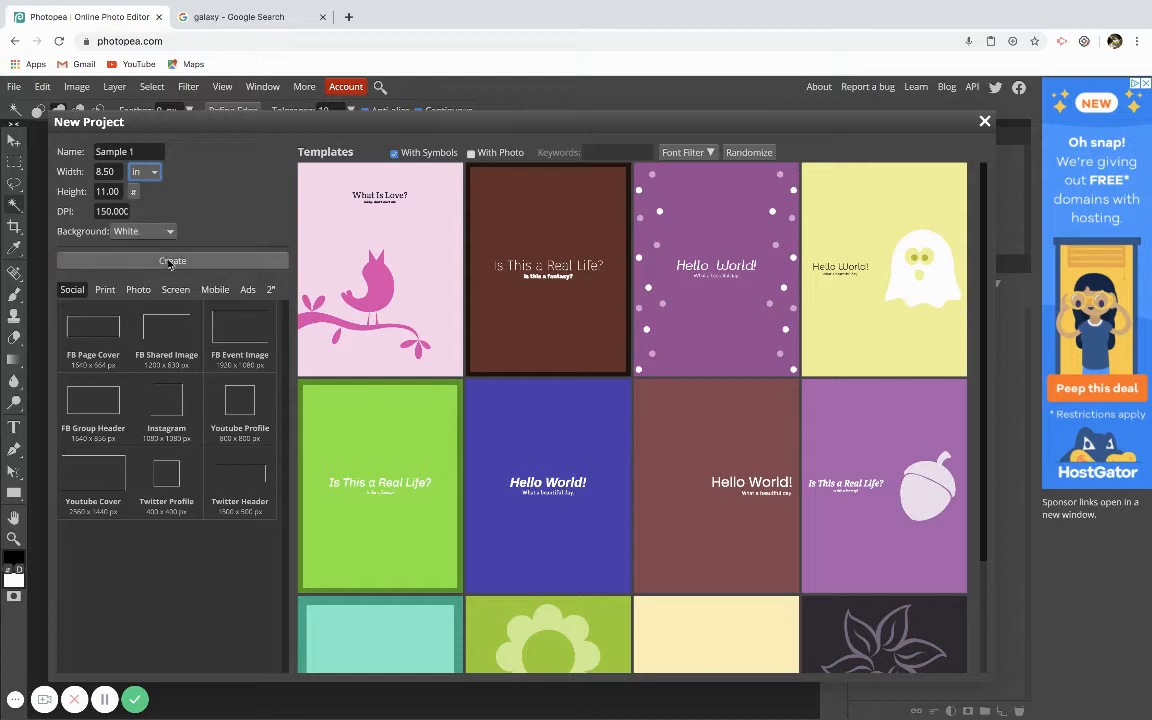
{"action": "left_click", "coordinate": [171, 262]}
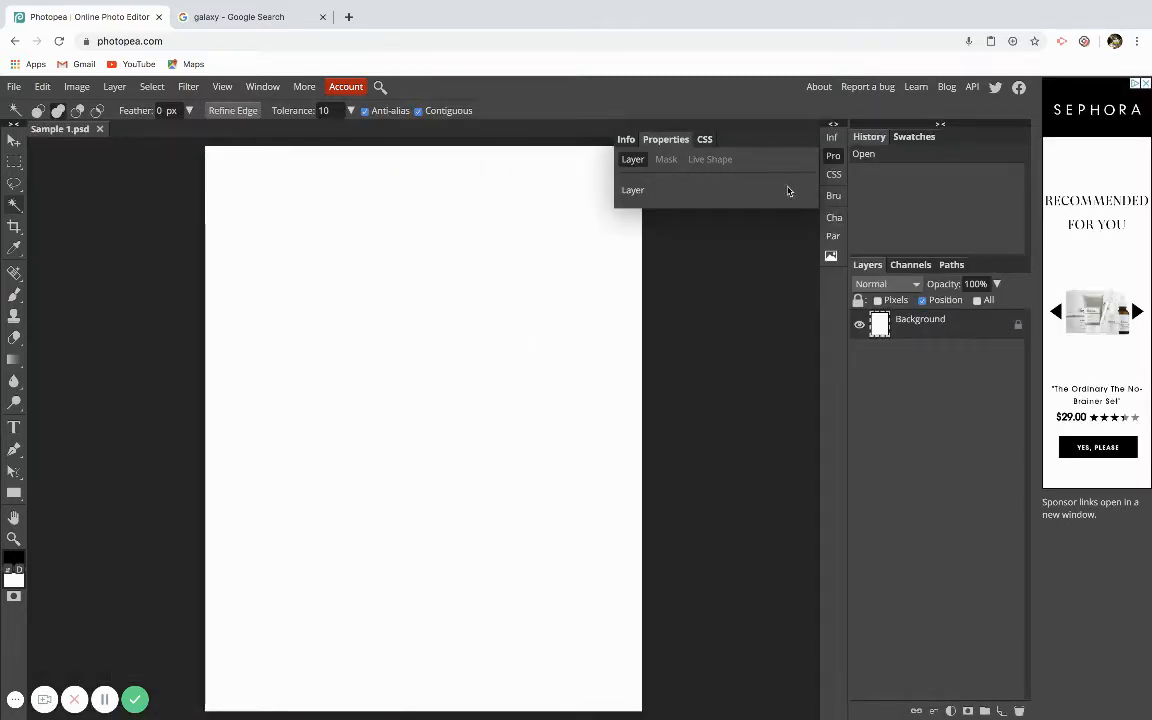
{"action": "left_click", "coordinate": [833, 157]}
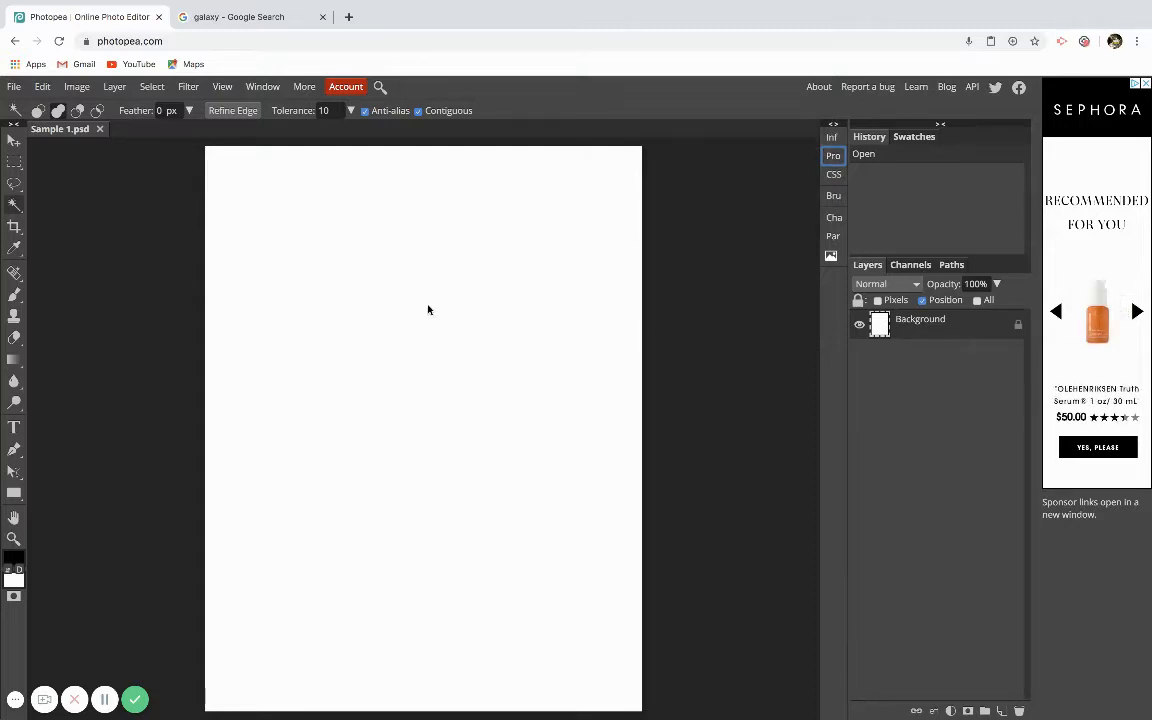
Add a new empty layer, then delete it again.
{"action": "left_click", "coordinate": [1002, 710]}
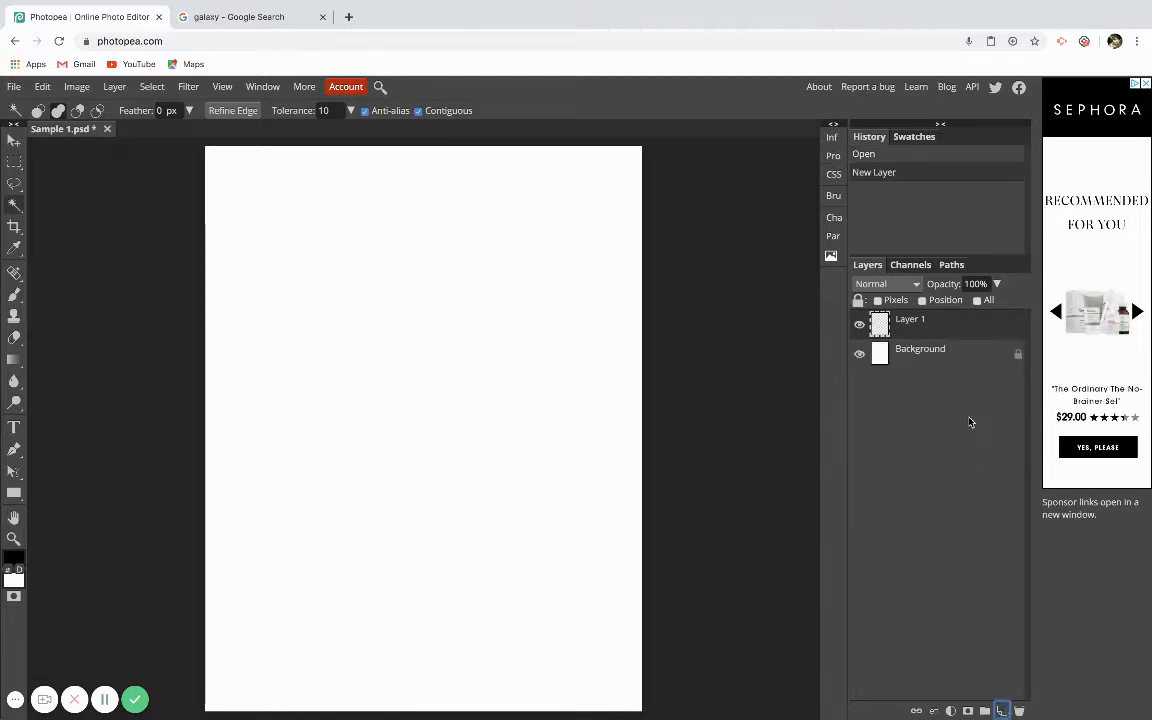
{"action": "right_click", "coordinate": [950, 325]}
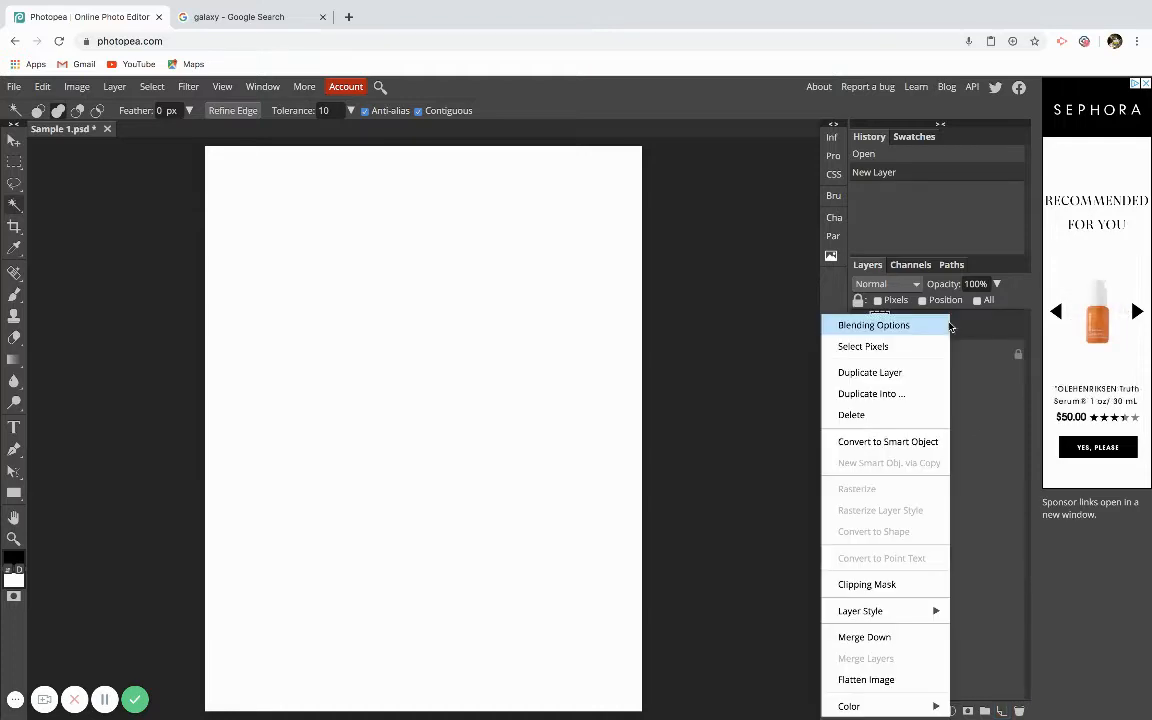
{"action": "left_click", "coordinate": [866, 416]}
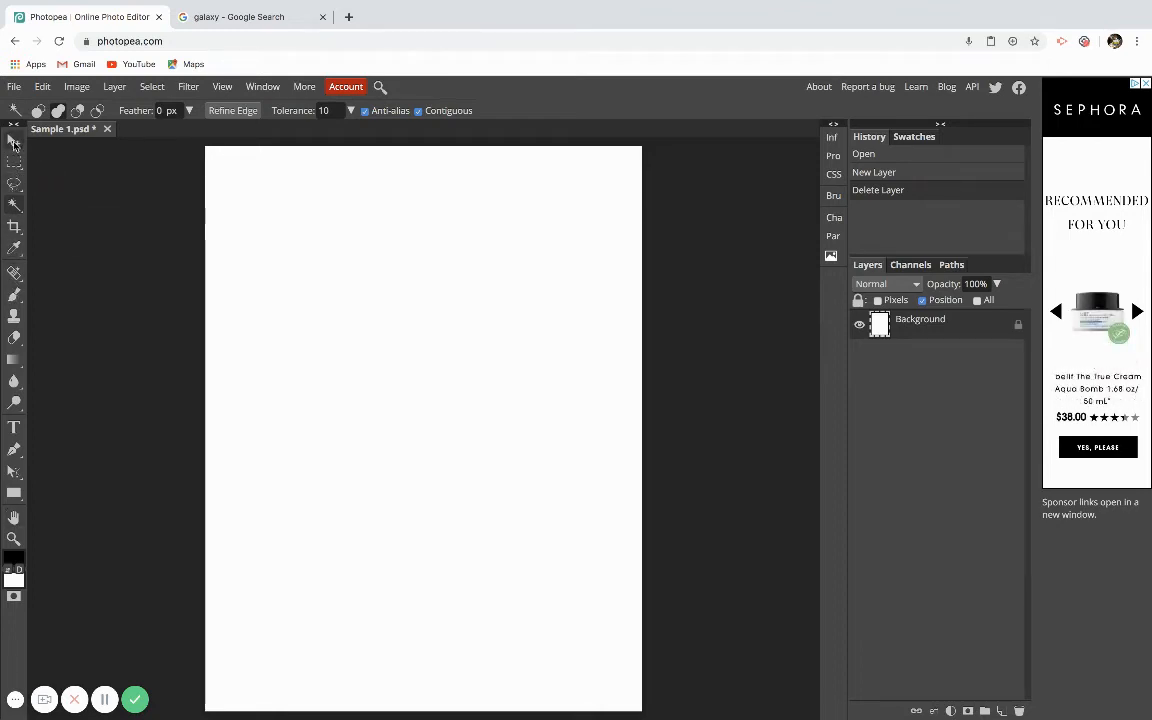
Explore the toolbox from the Move tool down to the Brush and Clone Stamp tools, opening each tool group's variants.
{"action": "left_click", "coordinate": [13, 141]}
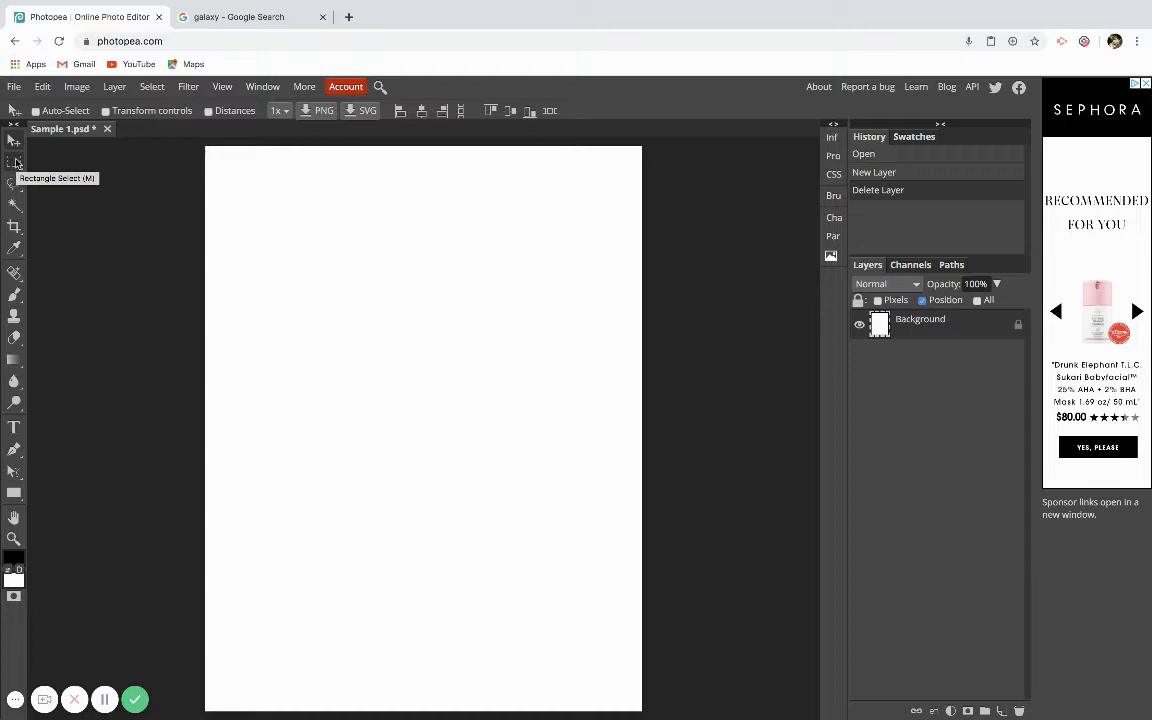
{"action": "left_click", "coordinate": [16, 163]}
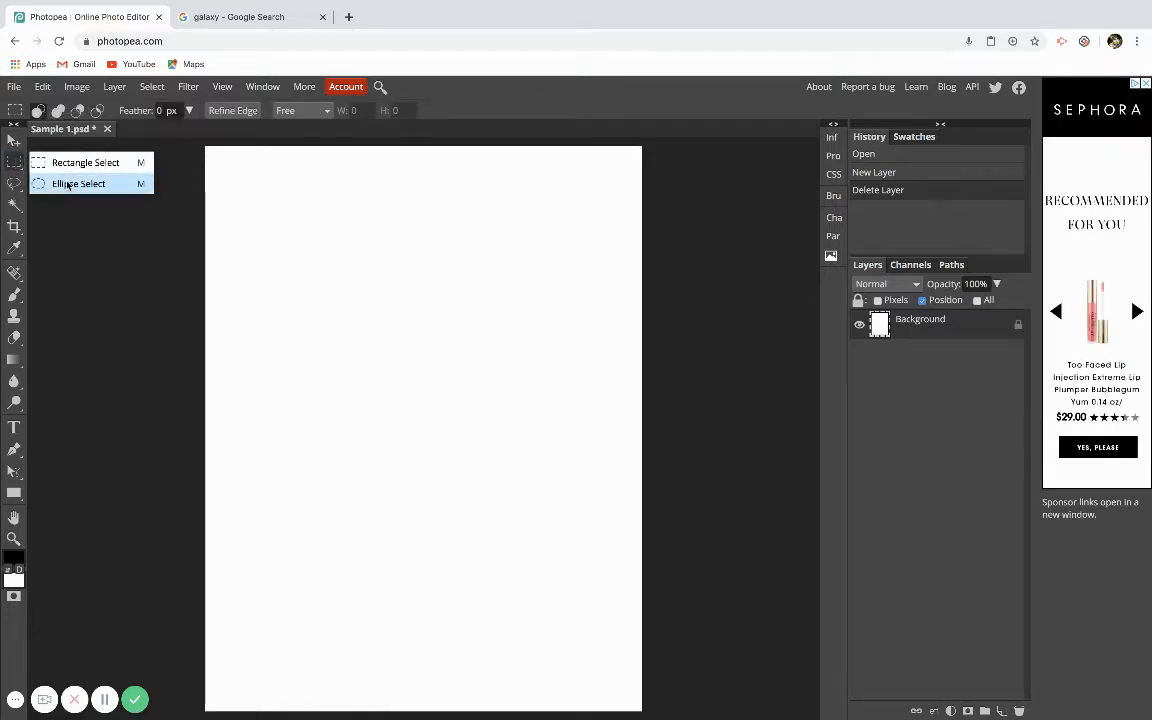
{"action": "left_click", "coordinate": [14, 184]}
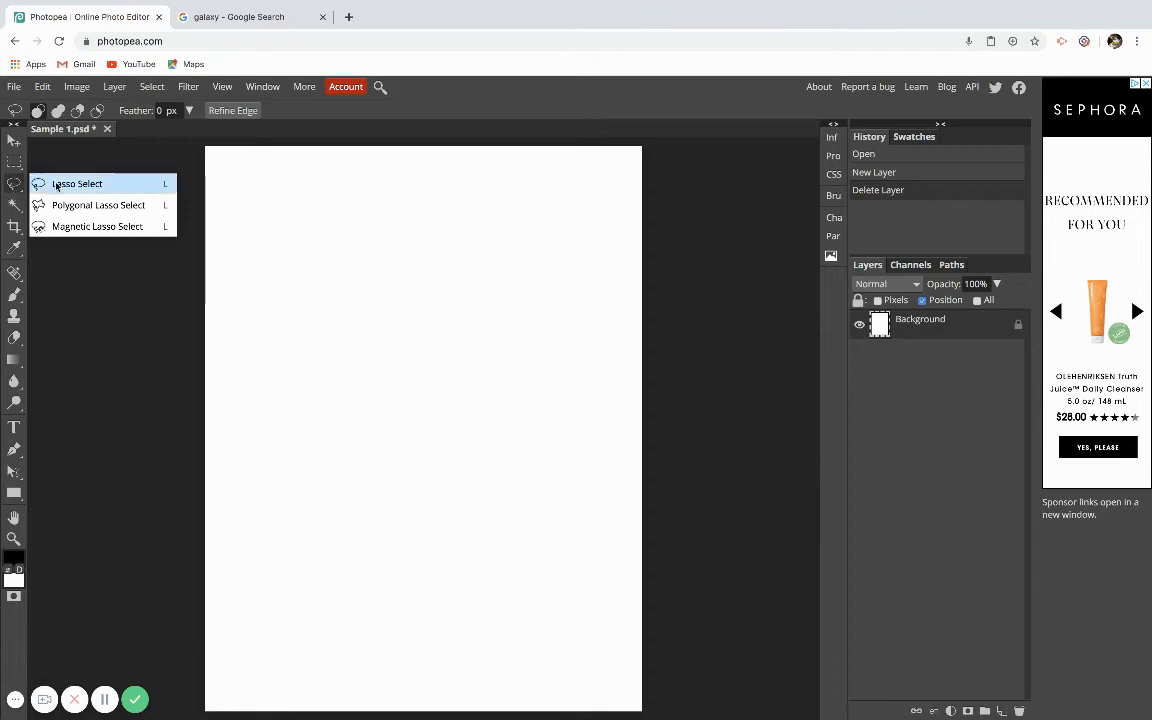
{"action": "left_click", "coordinate": [14, 206]}
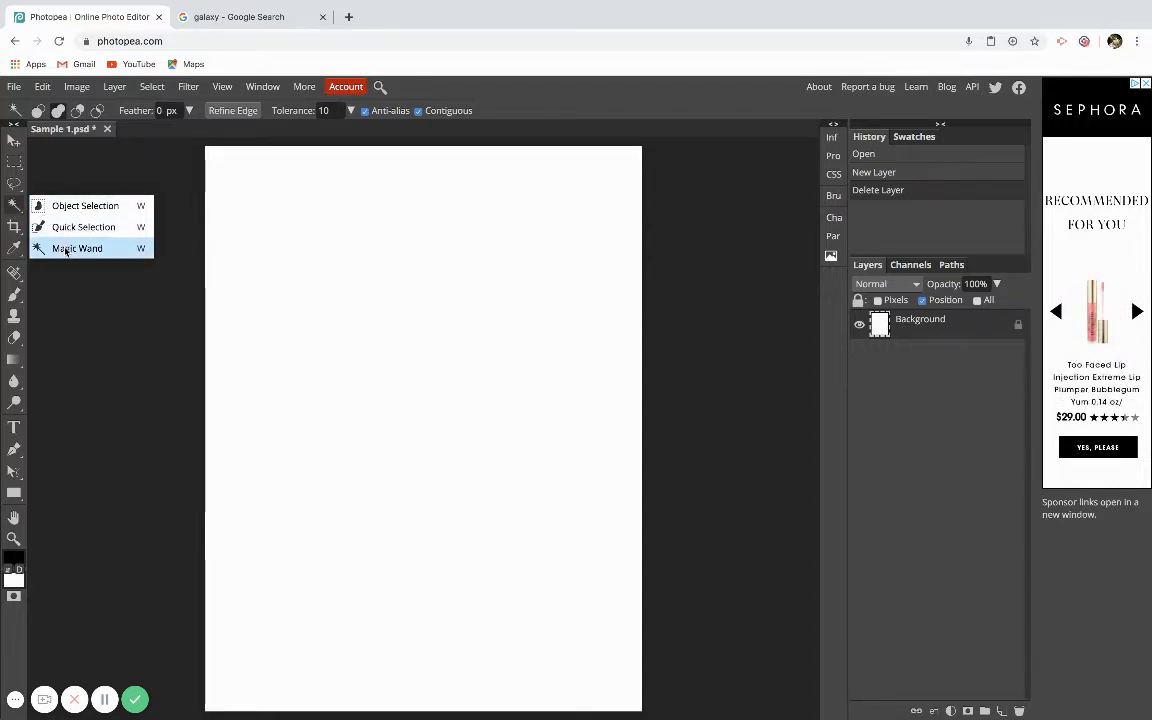
{"action": "right_click", "coordinate": [14, 226]}
{"action": "left_click", "coordinate": [43, 229]}
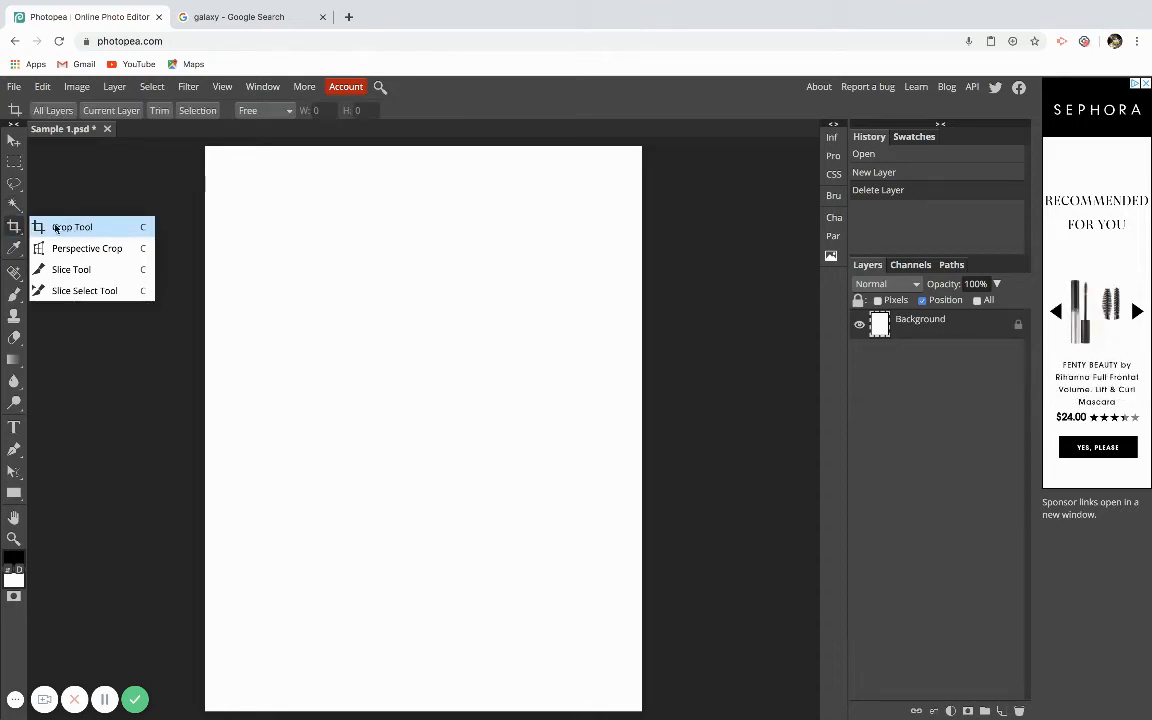
{"action": "right_click", "coordinate": [14, 250]}
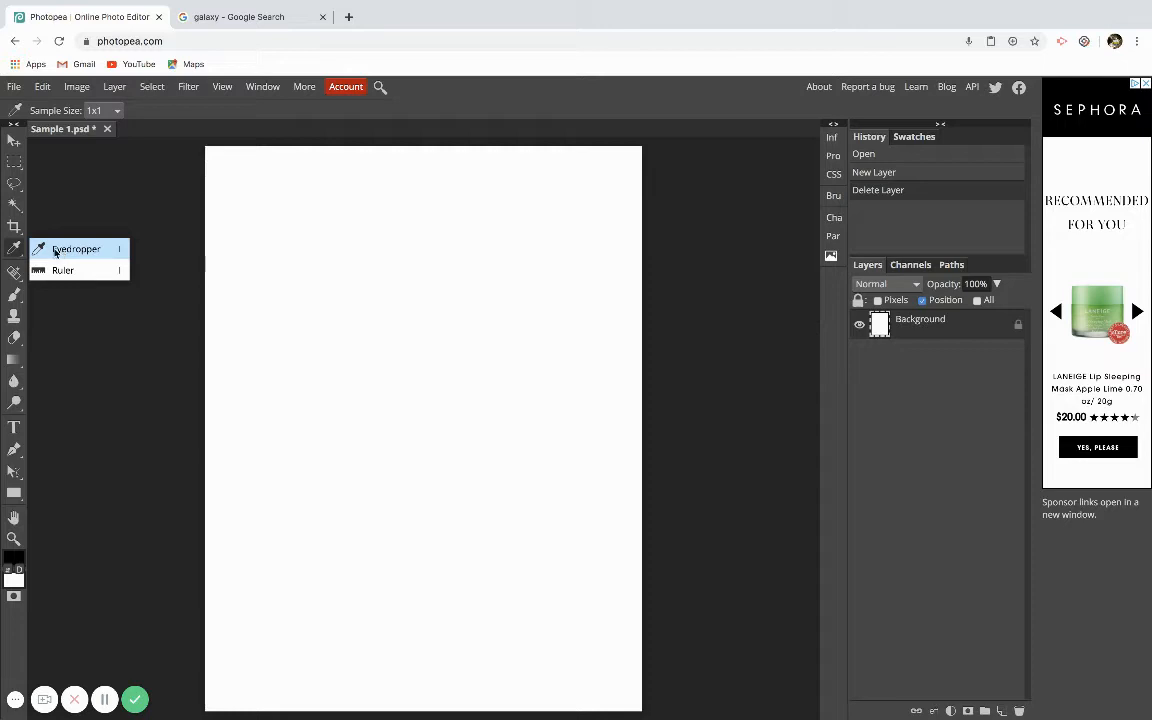
{"action": "right_click", "coordinate": [14, 272]}
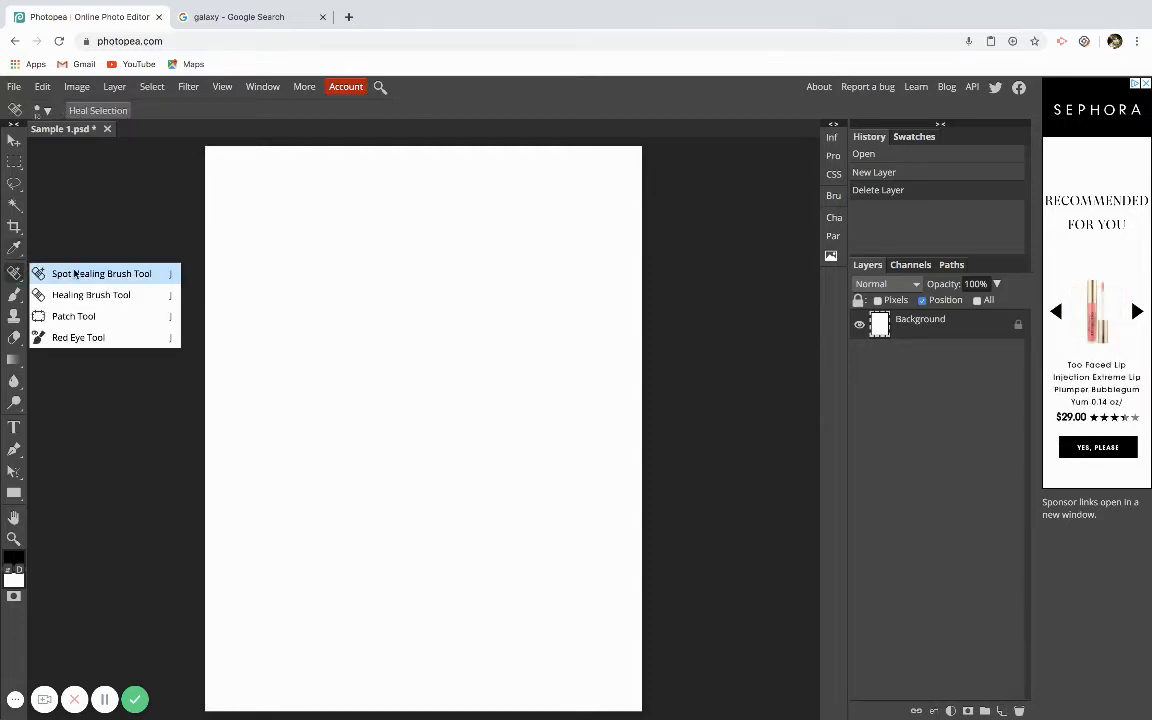
{"action": "right_click", "coordinate": [14, 295]}
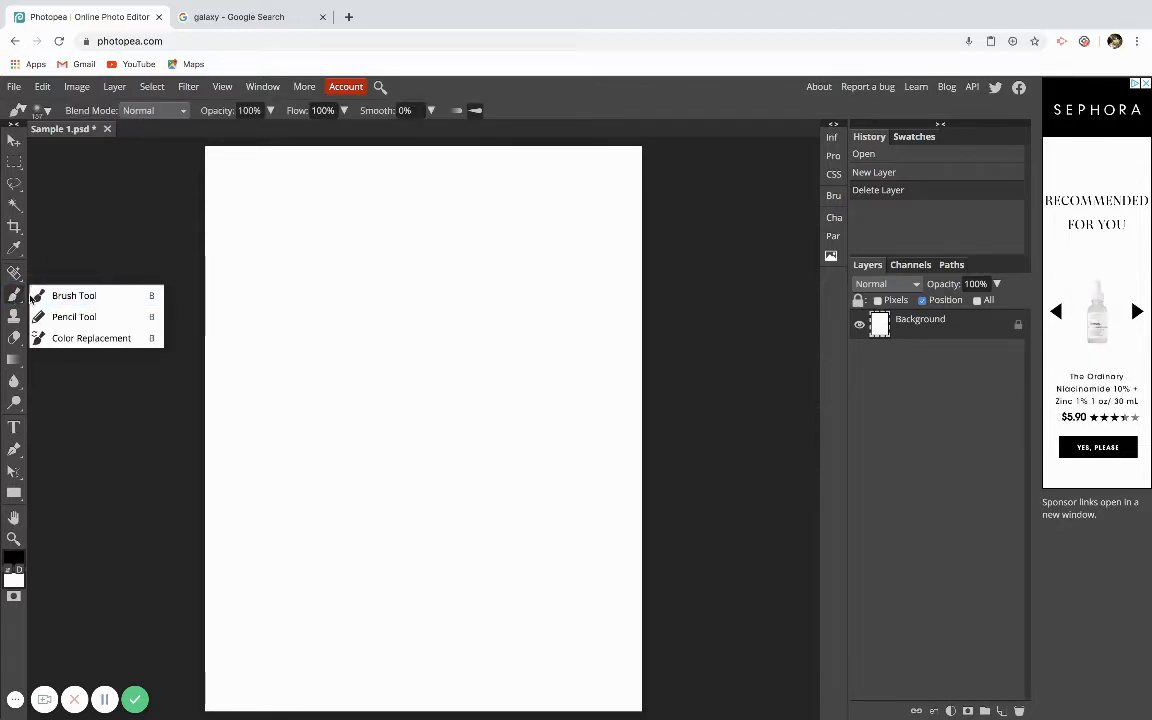
{"action": "left_click", "coordinate": [15, 320]}
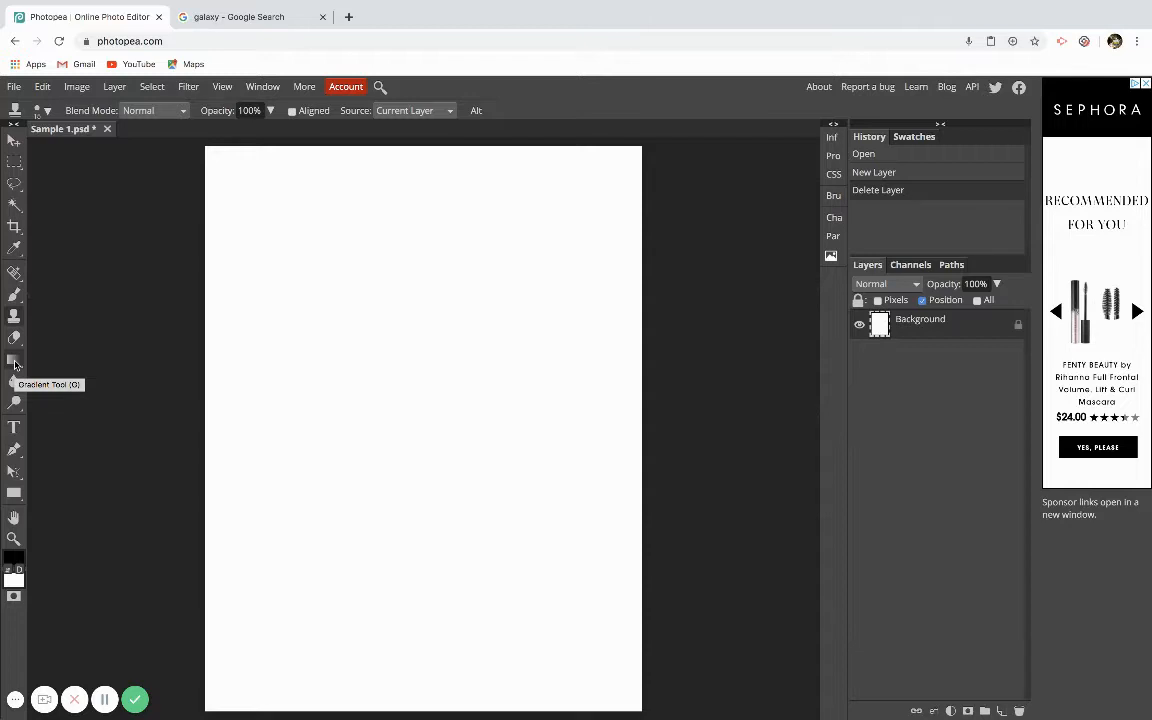
Inspect the Gradient, Paint Bucket, Blur and Dodge tool groups and switch to the Type tool.
{"action": "left_click", "coordinate": [15, 364]}
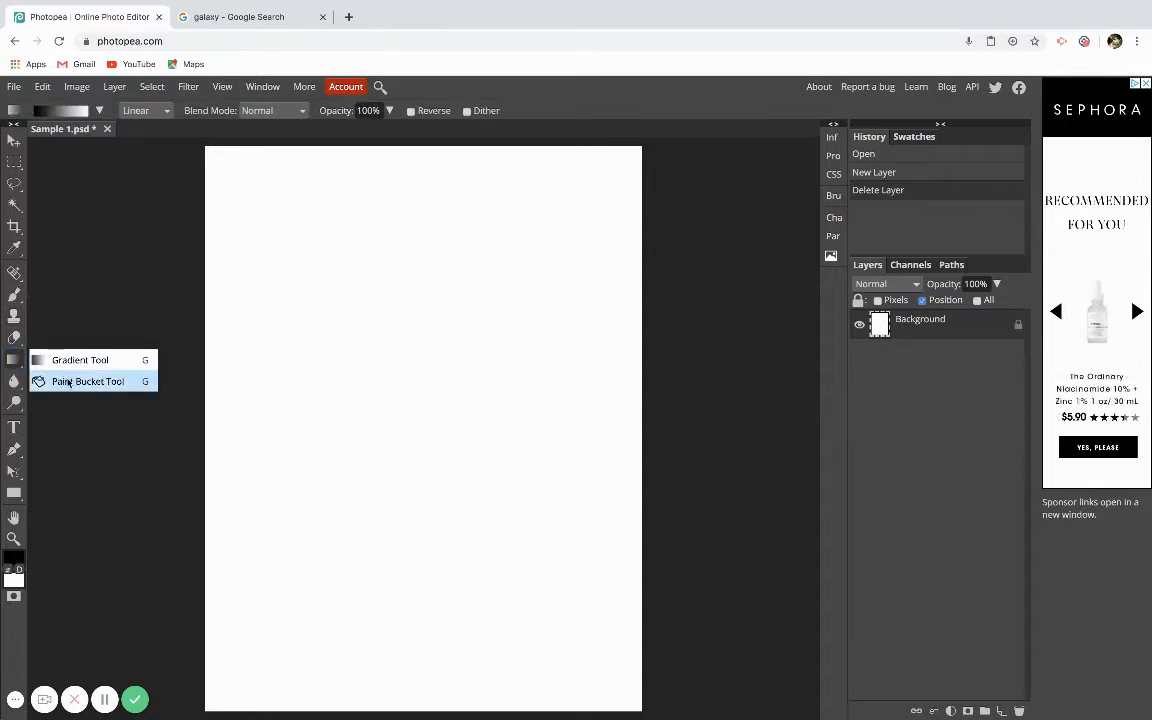
{"action": "left_click", "coordinate": [68, 382]}
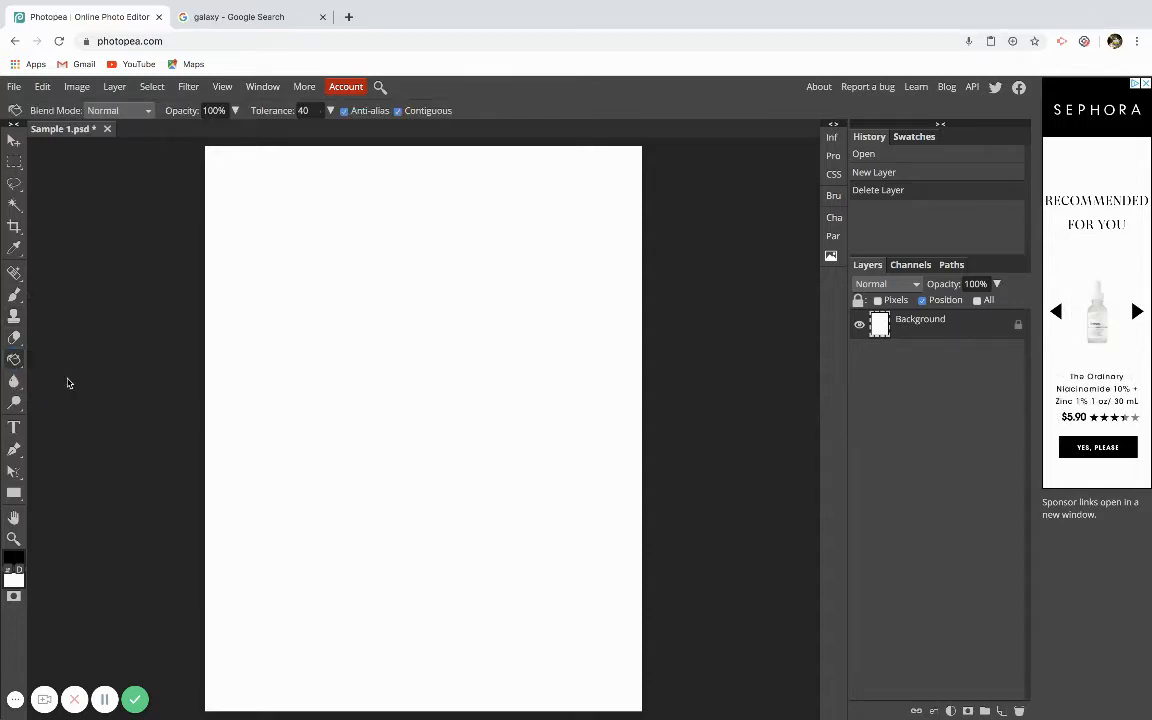
{"action": "left_click", "coordinate": [15, 381]}
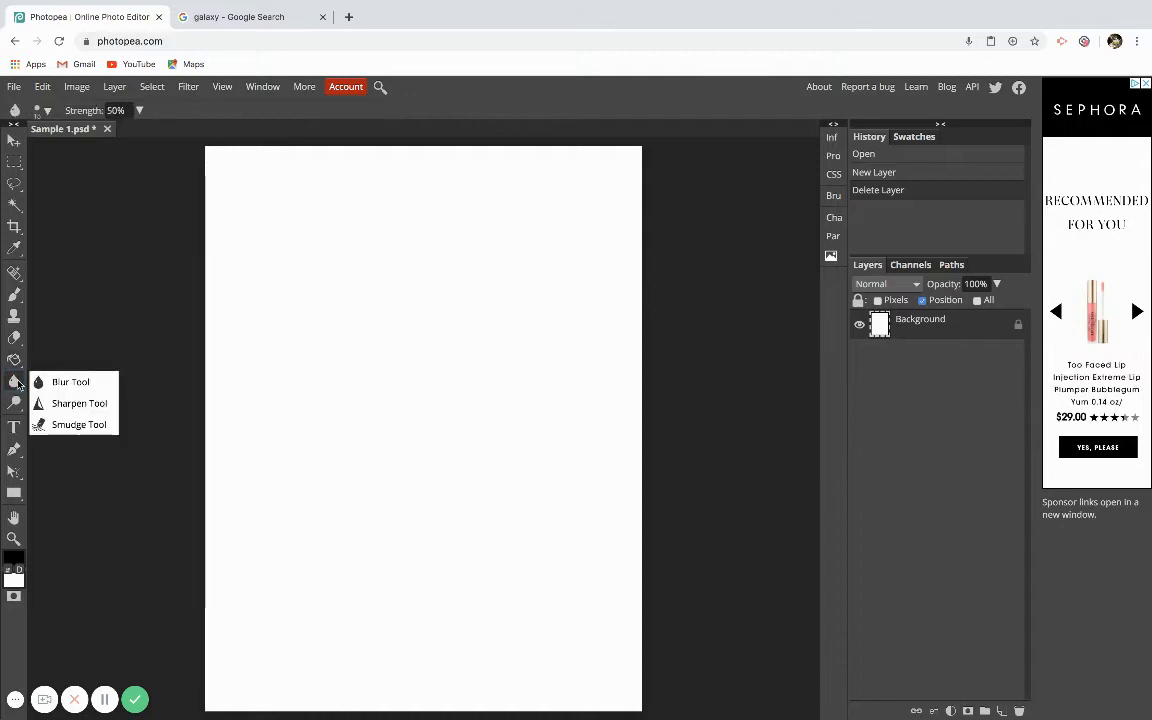
{"action": "left_click", "coordinate": [15, 403]}
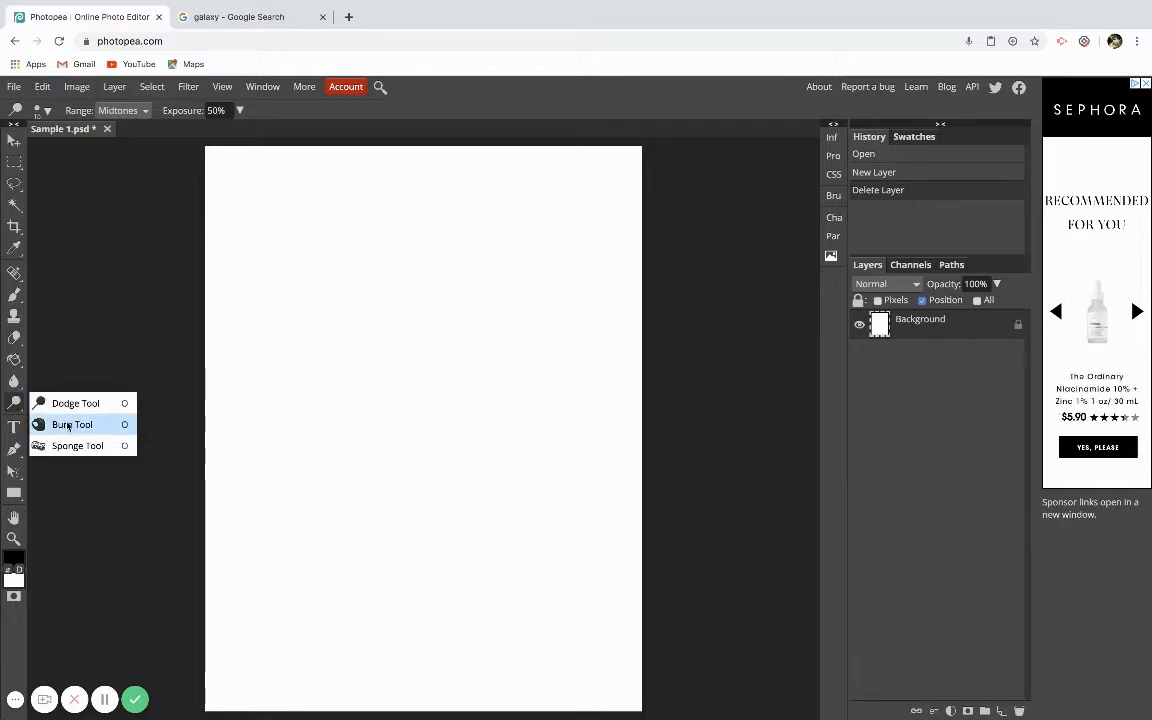
{"action": "left_click", "coordinate": [14, 430]}
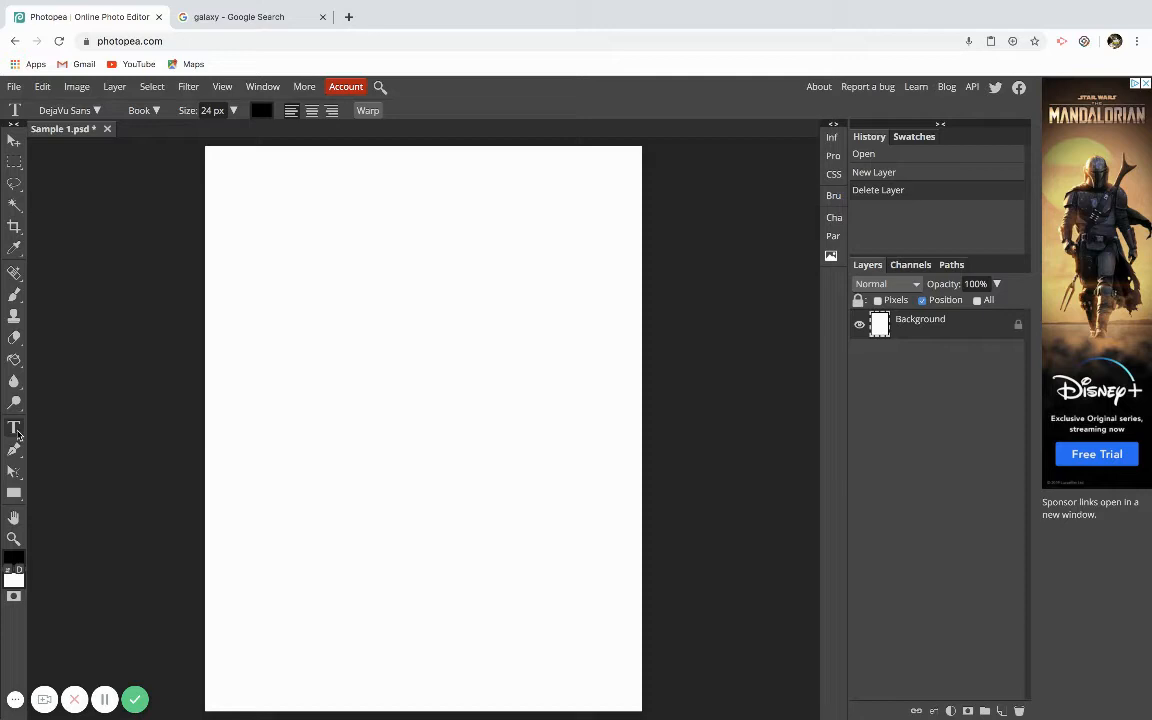
Open the Type tool's font list and browse the available fonts.
{"action": "left_click", "coordinate": [97, 111]}
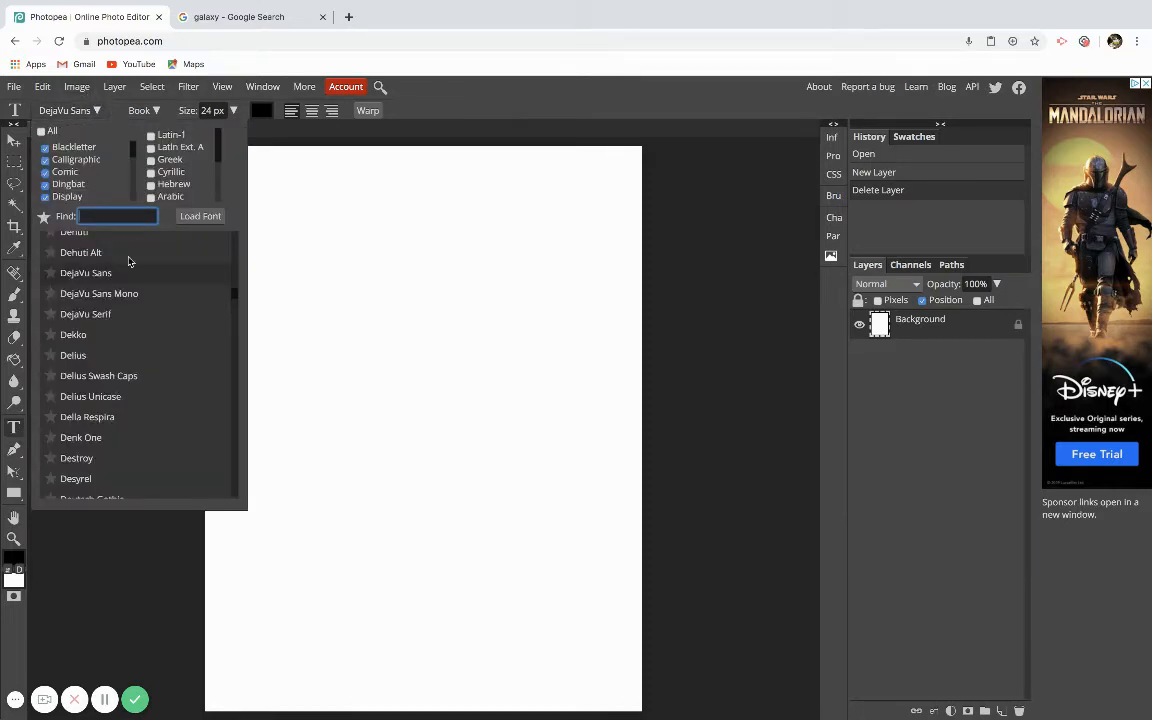
{"action": "scroll", "coordinate": [126, 329], "scroll_direction": "up", "scroll_amount": 2}
{"action": "scroll", "coordinate": [128, 330], "scroll_direction": "up", "scroll_amount": 1}
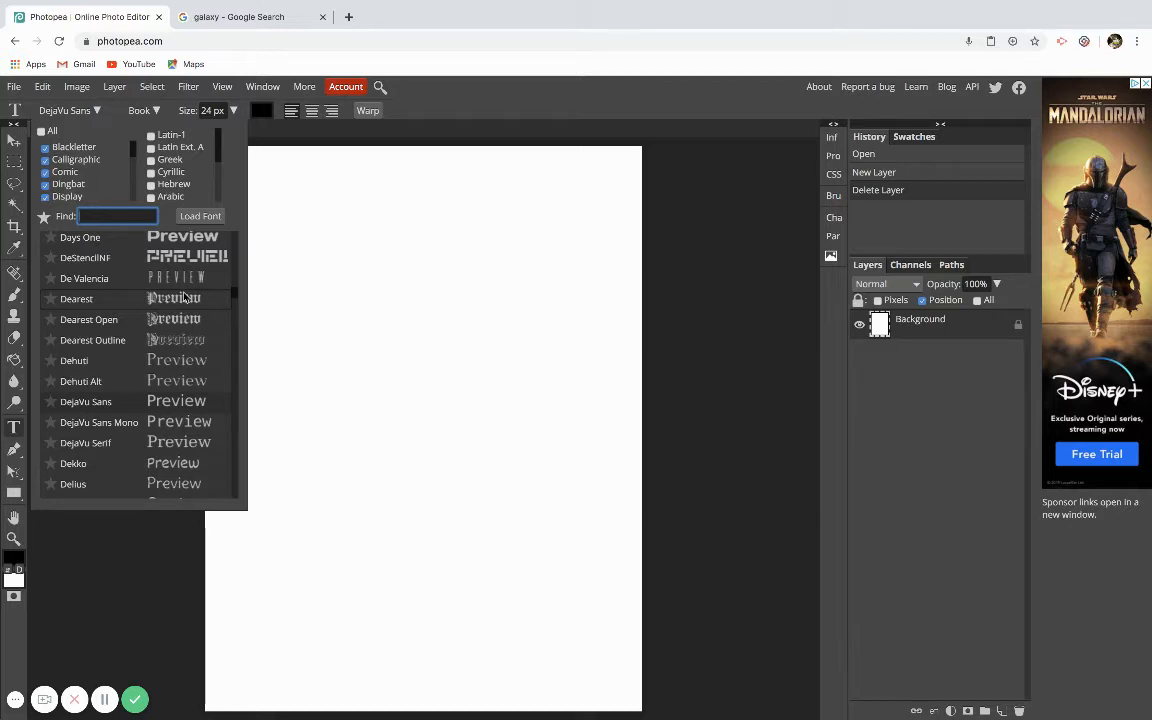
{"action": "left_click", "coordinate": [89, 102]}
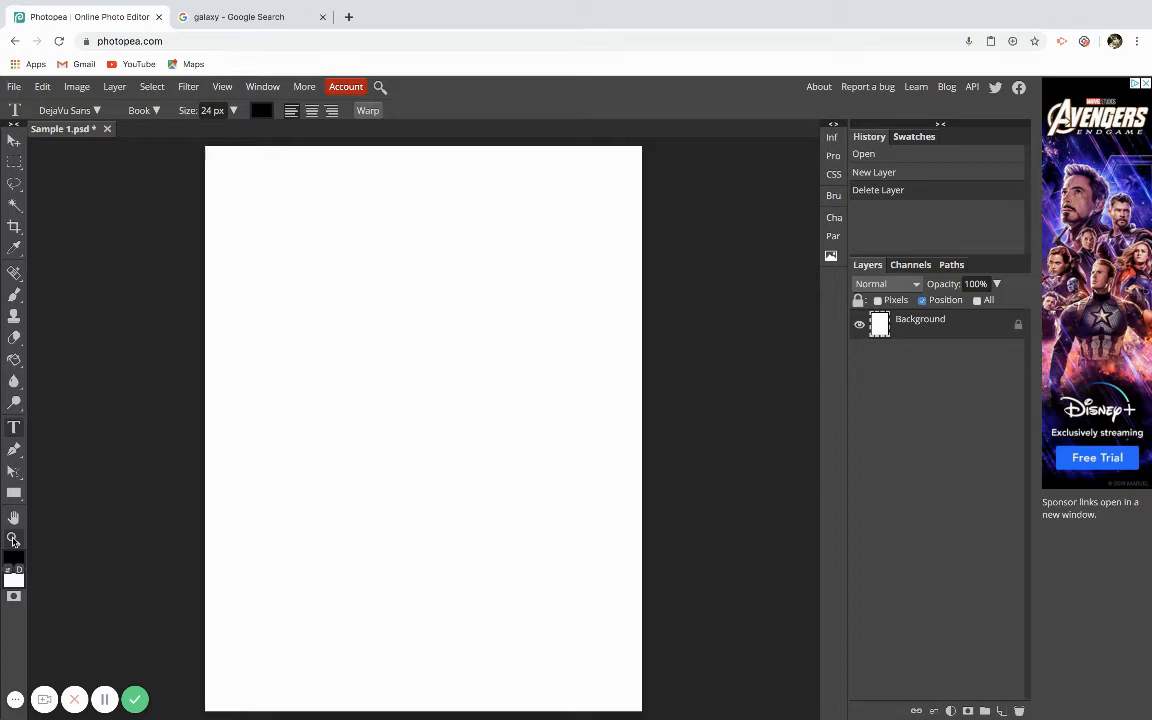
Use the Zoom tool to zoom into the canvas and back out.
{"action": "left_click", "coordinate": [13, 540]}
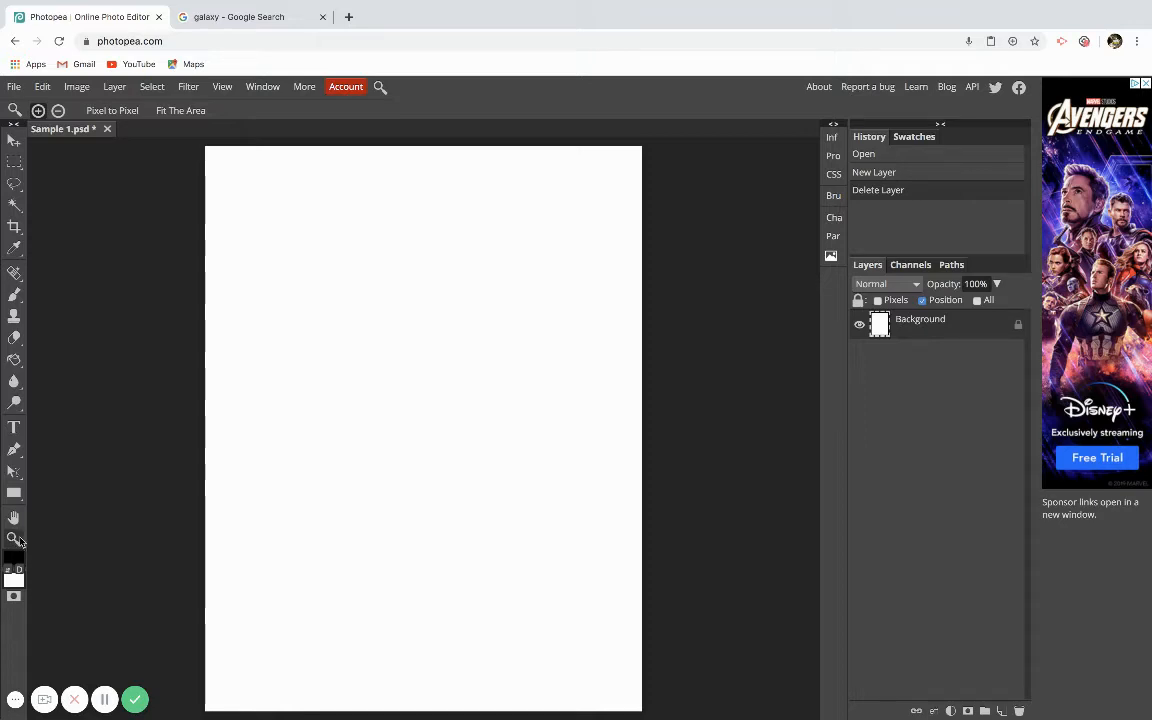
{"action": "left_click", "coordinate": [302, 288]}
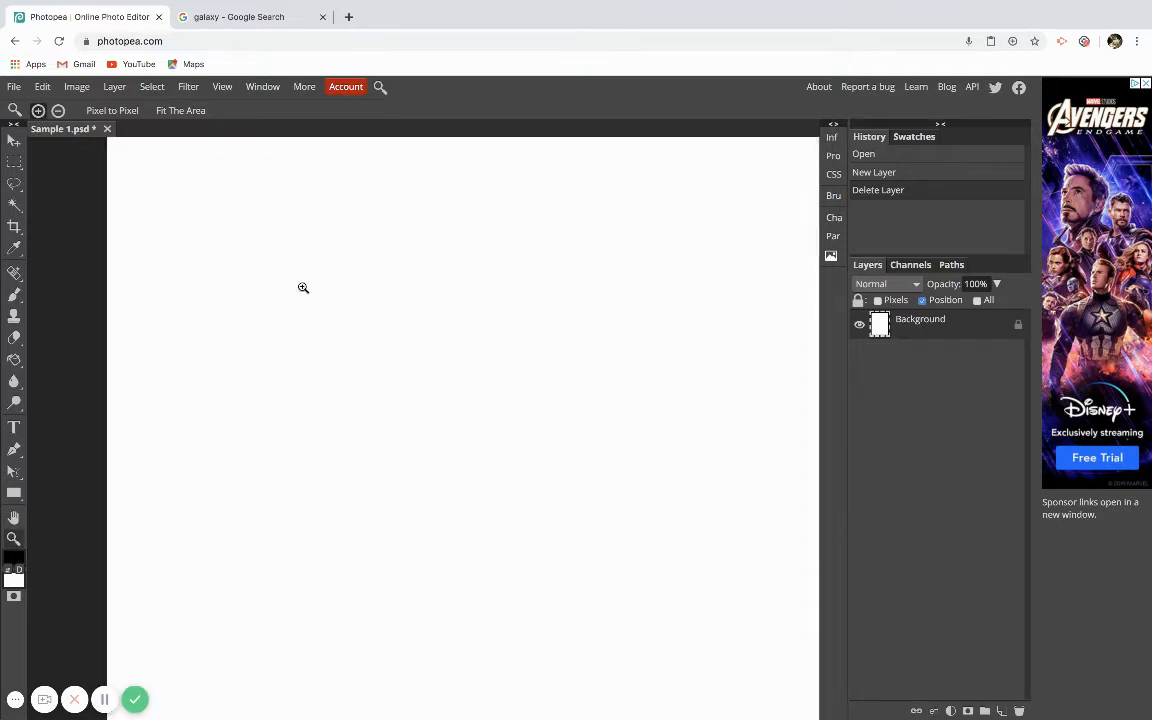
{"action": "left_click", "coordinate": [58, 110]}
{"action": "left_click", "coordinate": [379, 331]}
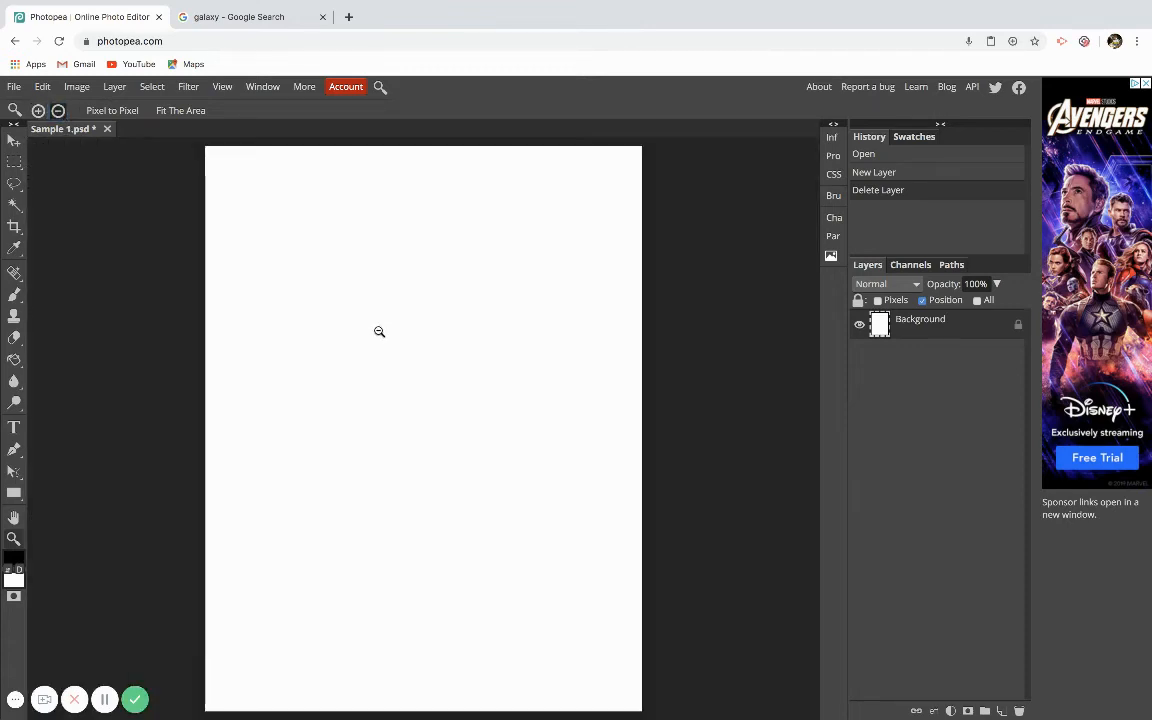
Set the foreground color to red, hex e60c0c.
{"action": "left_click", "coordinate": [14, 560]}
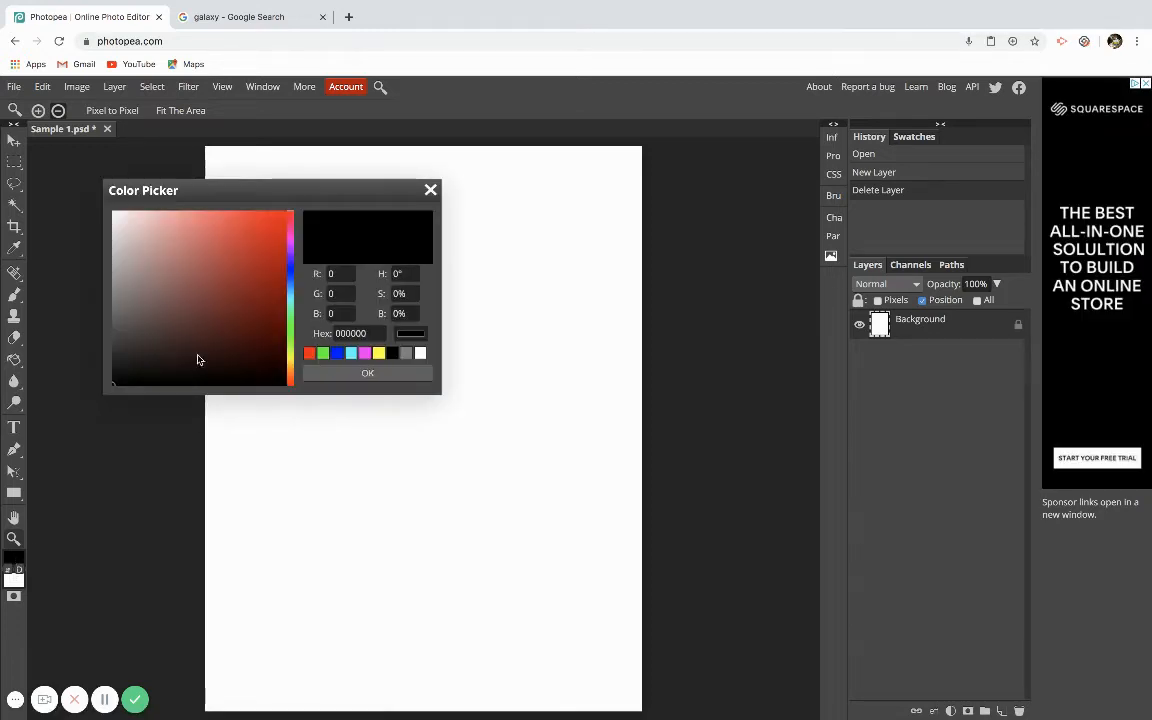
{"action": "mouse_move", "coordinate": [243, 248]}
{"action": "left_mouse_down"}
{"action": "mouse_move", "coordinate": [257, 239]}
{"action": "mouse_move", "coordinate": [276, 251]}
{"action": "left_mouse_up"}
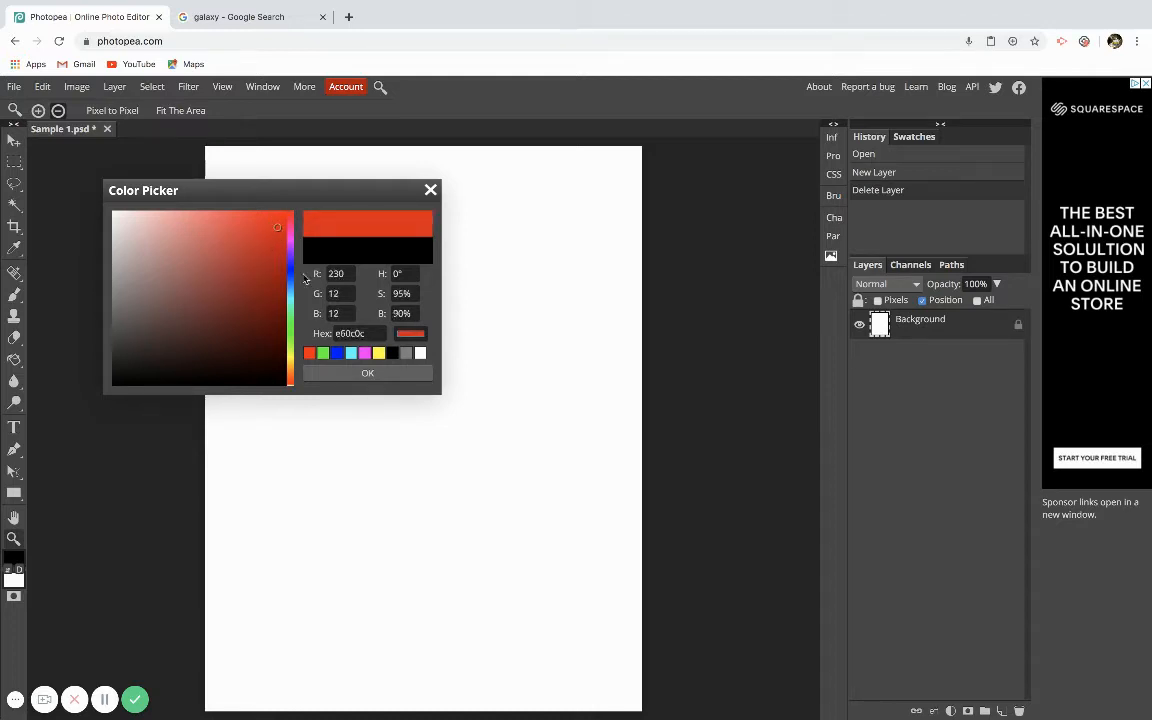
{"action": "left_click", "coordinate": [366, 374]}
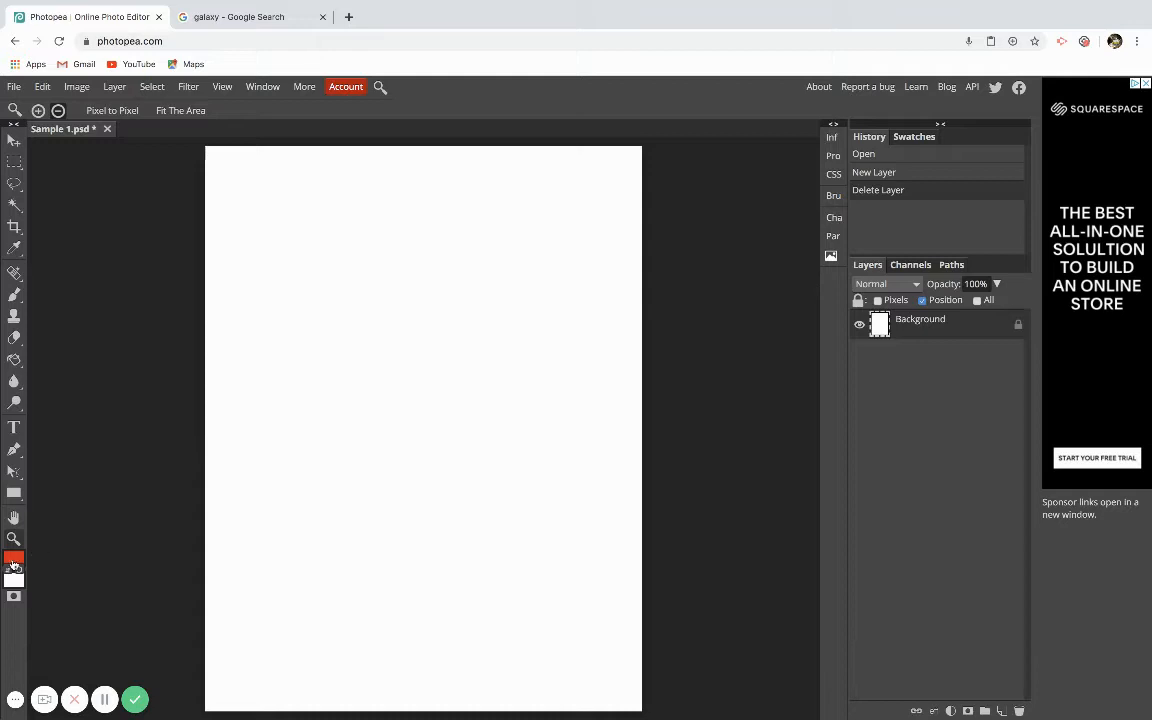
Fill the canvas with the red foreground color using the Paint Bucket tool.
{"action": "left_click", "coordinate": [14, 360]}
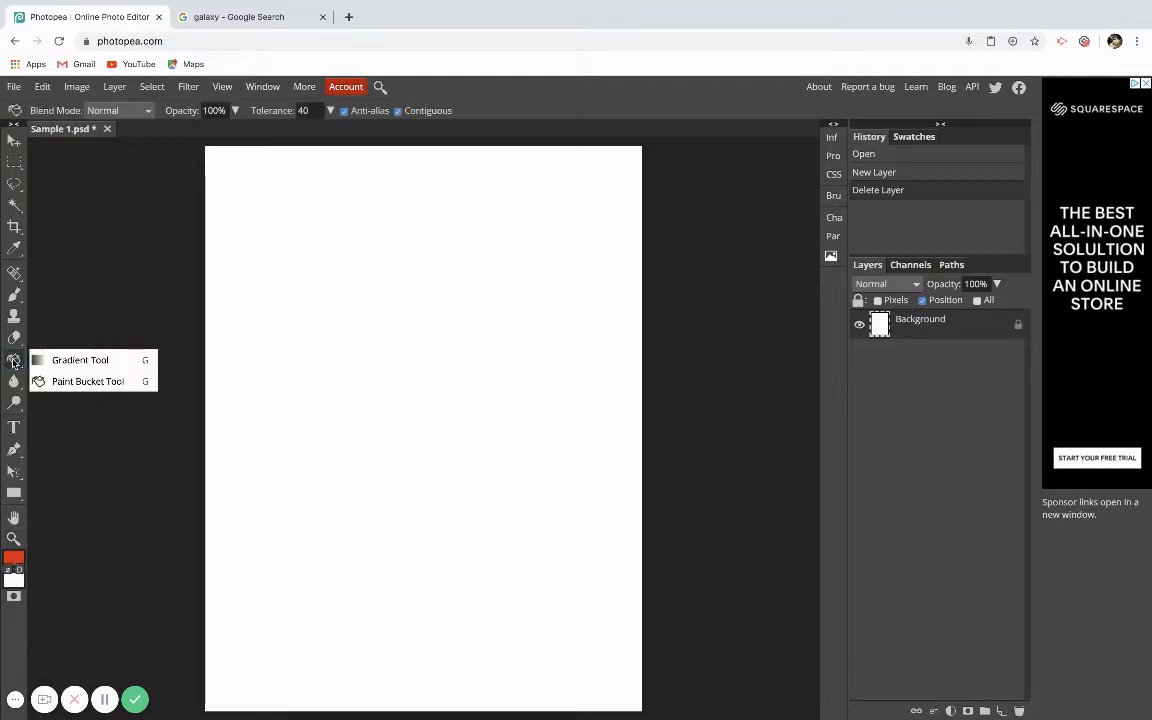
{"action": "left_click", "coordinate": [100, 382]}
{"action": "left_click", "coordinate": [347, 395]}
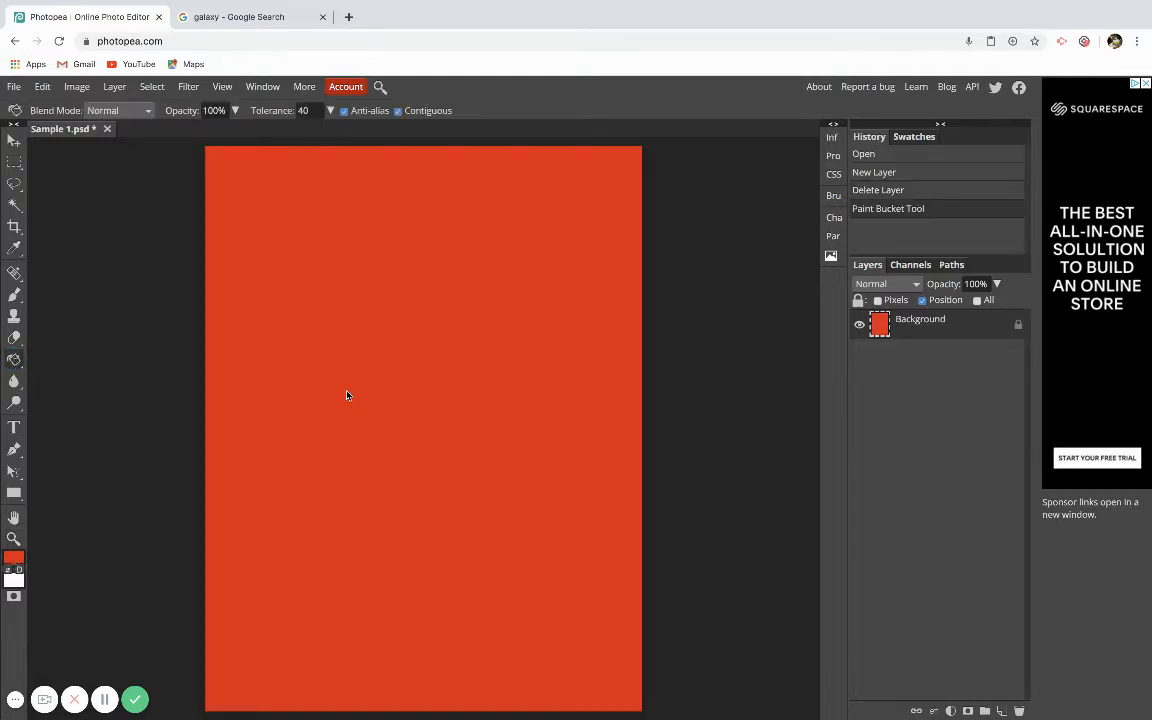
Add a new empty layer and place the photo IMG_1247.JPG from Downloads into the document.
{"action": "left_click", "coordinate": [1001, 710]}
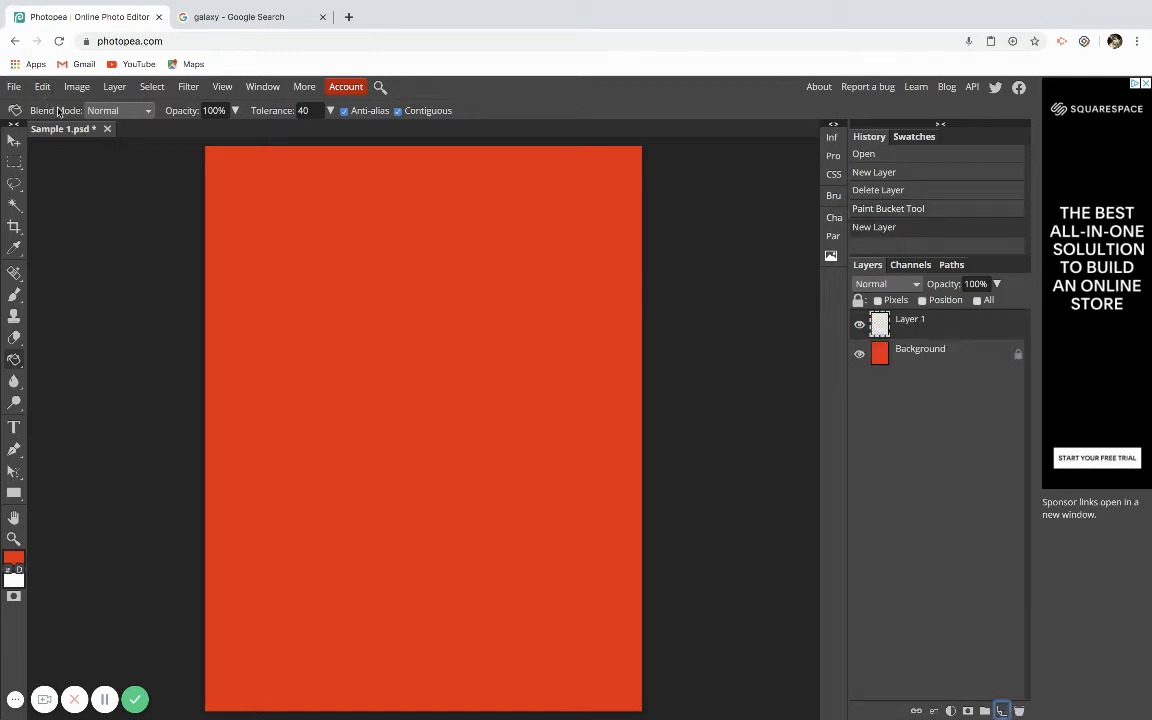
{"action": "left_click", "coordinate": [14, 86]}
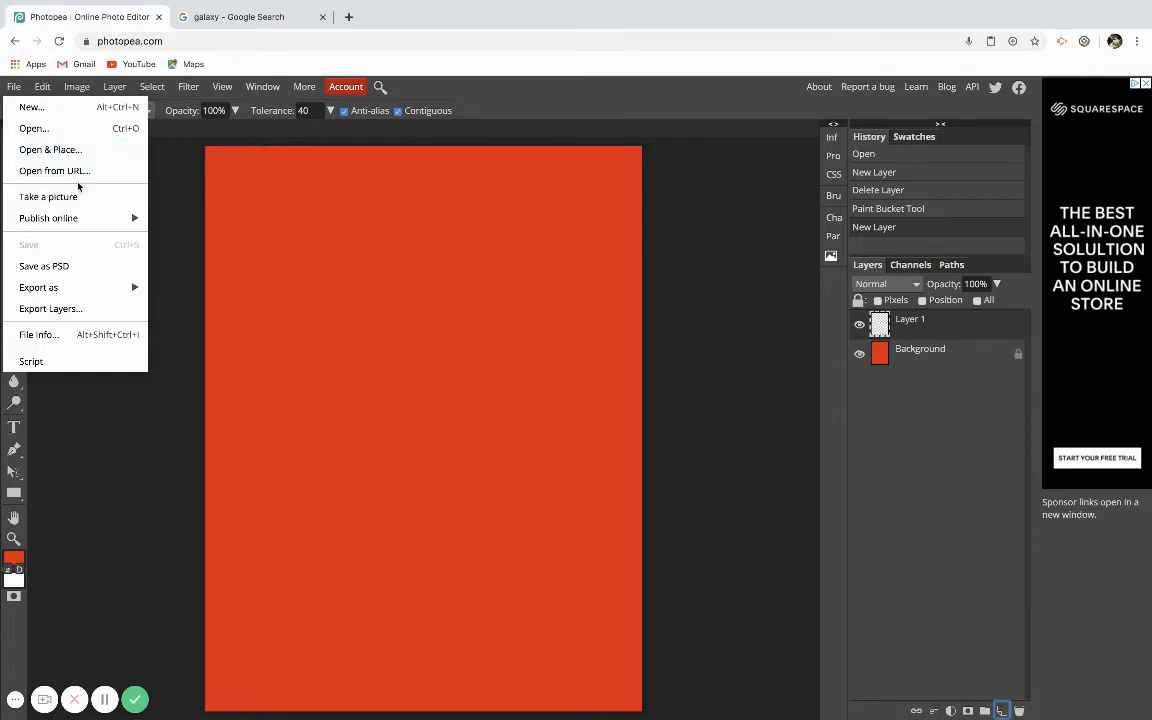
{"action": "left_click", "coordinate": [70, 150]}
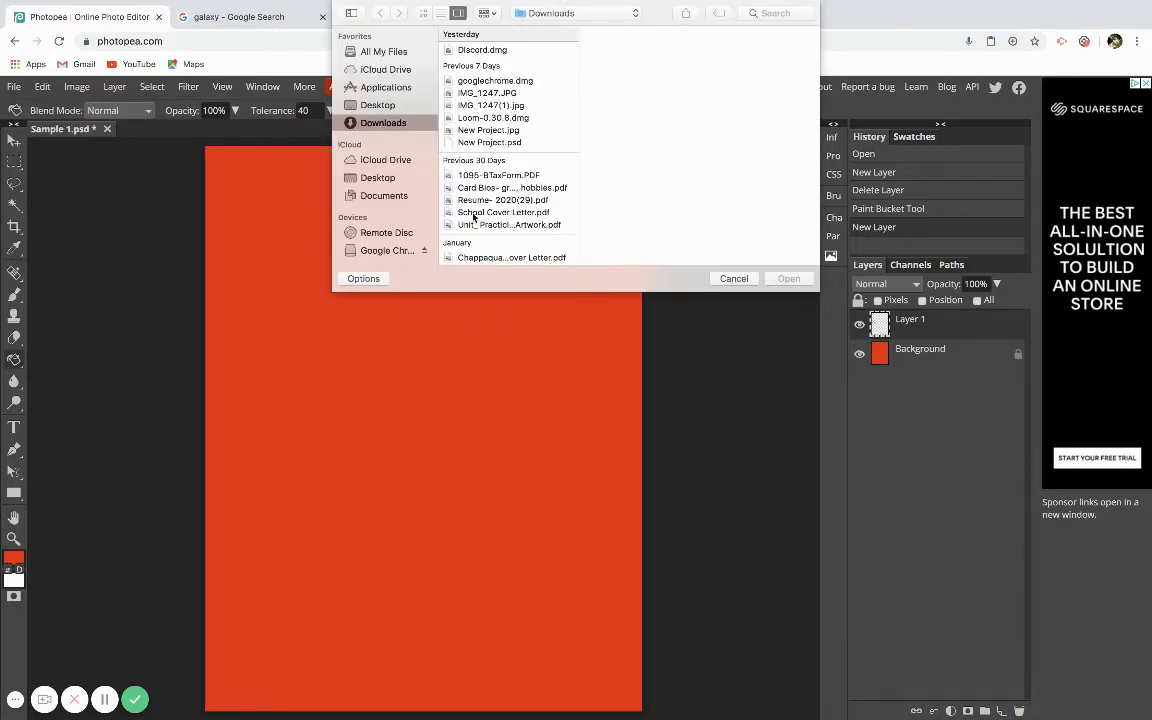
{"action": "left_click", "coordinate": [486, 94]}
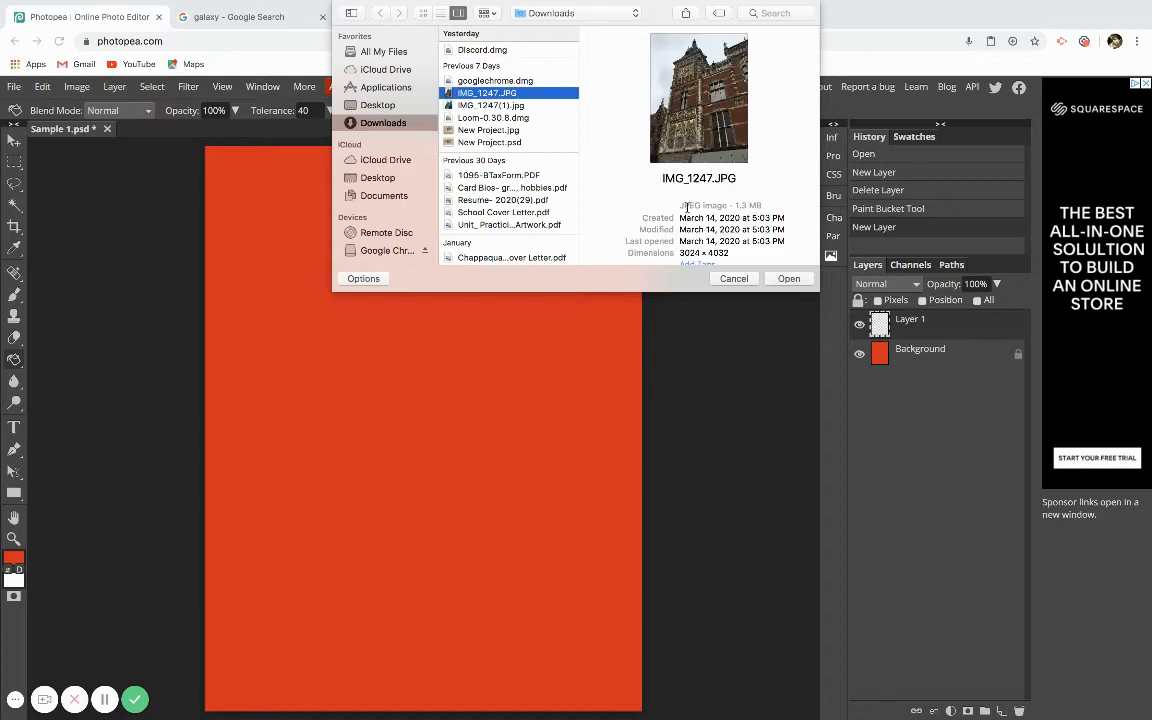
{"action": "left_click", "coordinate": [788, 278]}
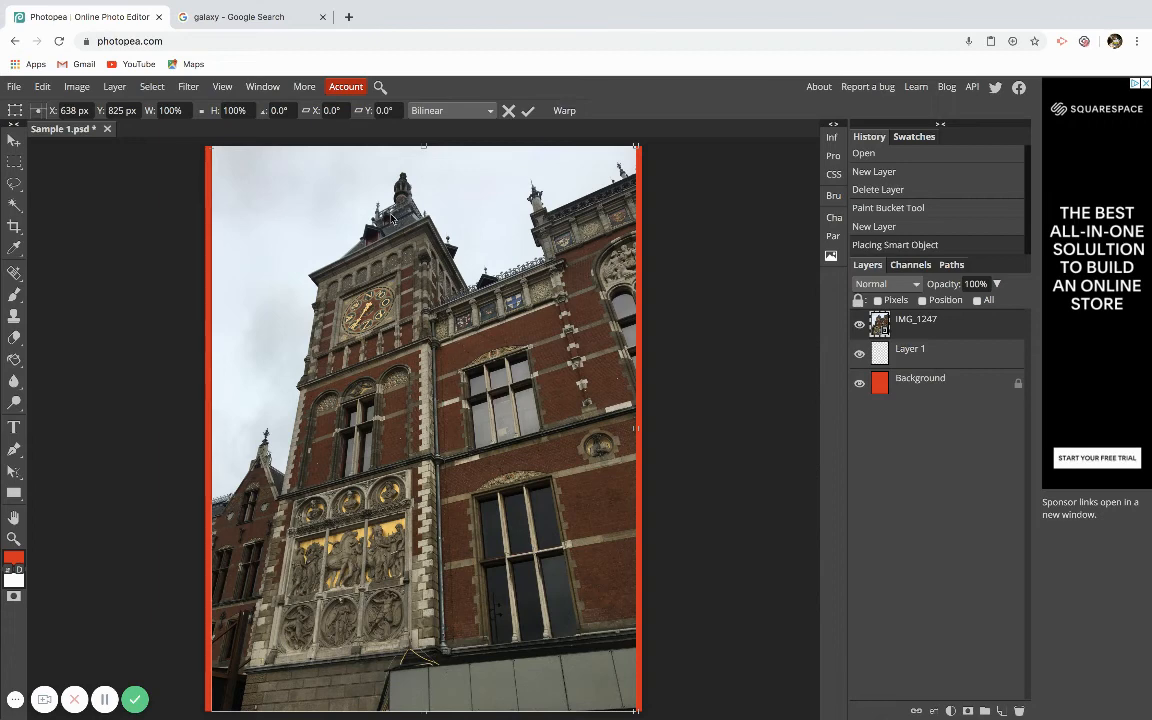
Stretch the placed photo's left and right edges out to the canvas edges and commit the transform.
{"action": "mouse_move", "coordinate": [424, 147]}
{"action": "left_mouse_down"}
{"action": "mouse_move", "coordinate": [424, 174]}
{"action": "mouse_move", "coordinate": [424, 147]}
{"action": "left_mouse_up"}
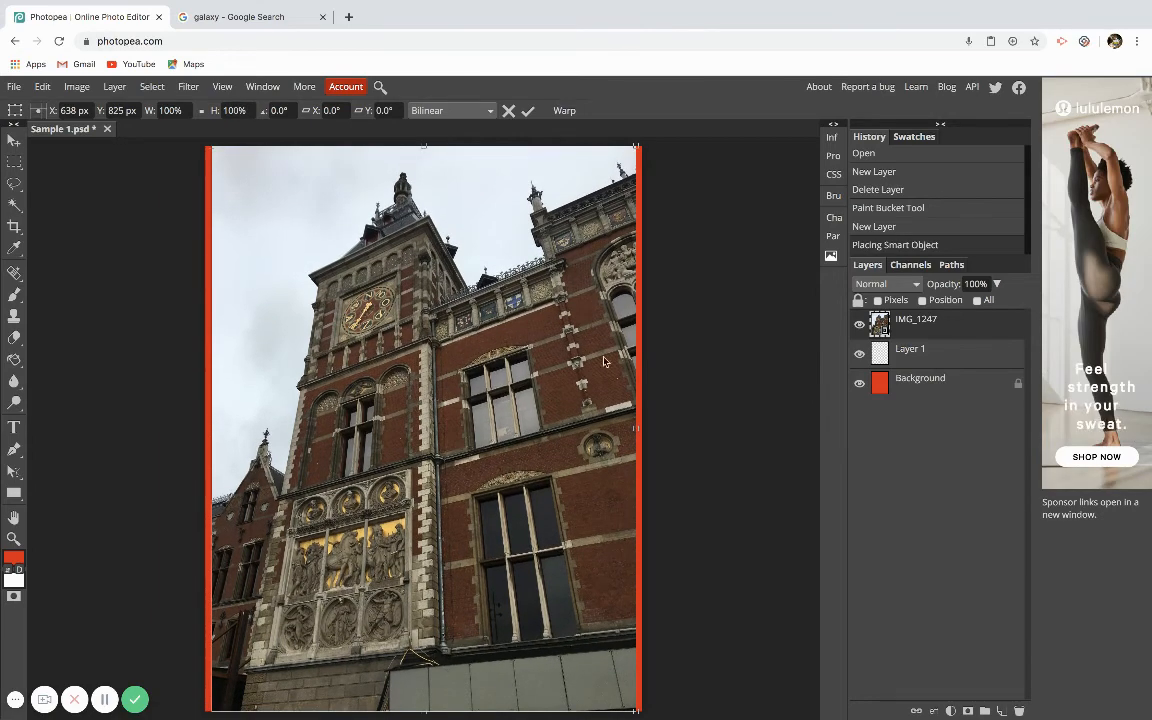
{"action": "left_click_drag", "start_coordinate": [635, 428], "coordinate": [643, 428]}
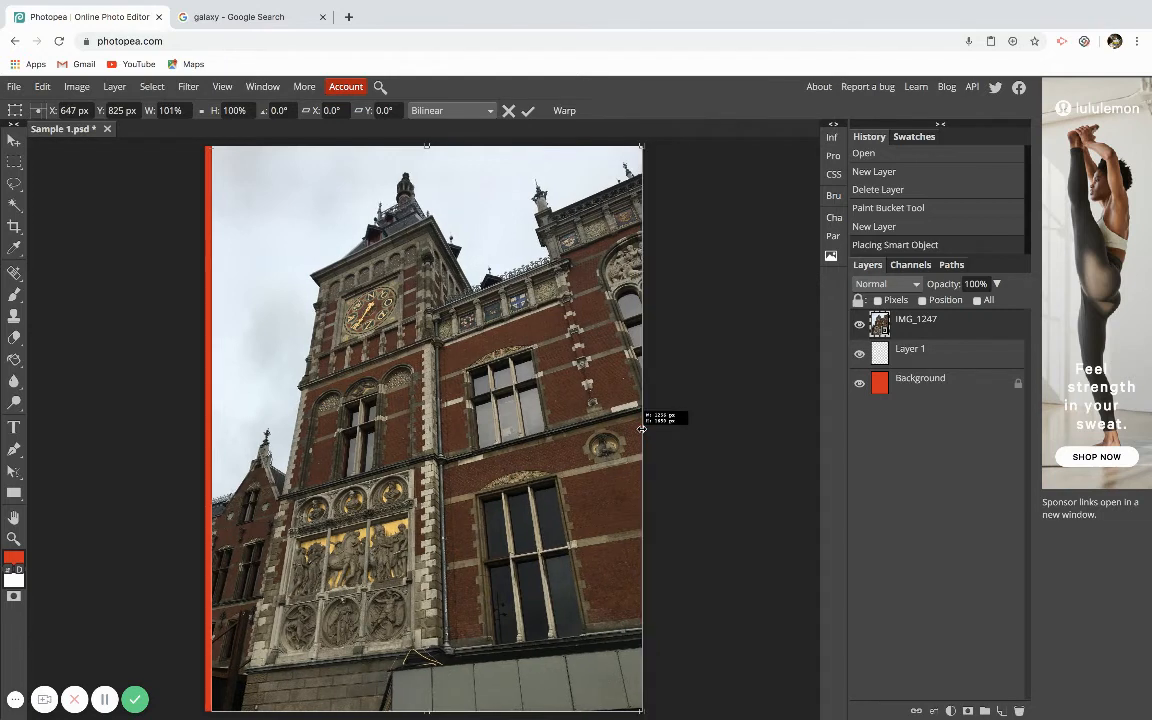
{"action": "left_click_drag", "start_coordinate": [210, 427], "coordinate": [205, 427]}
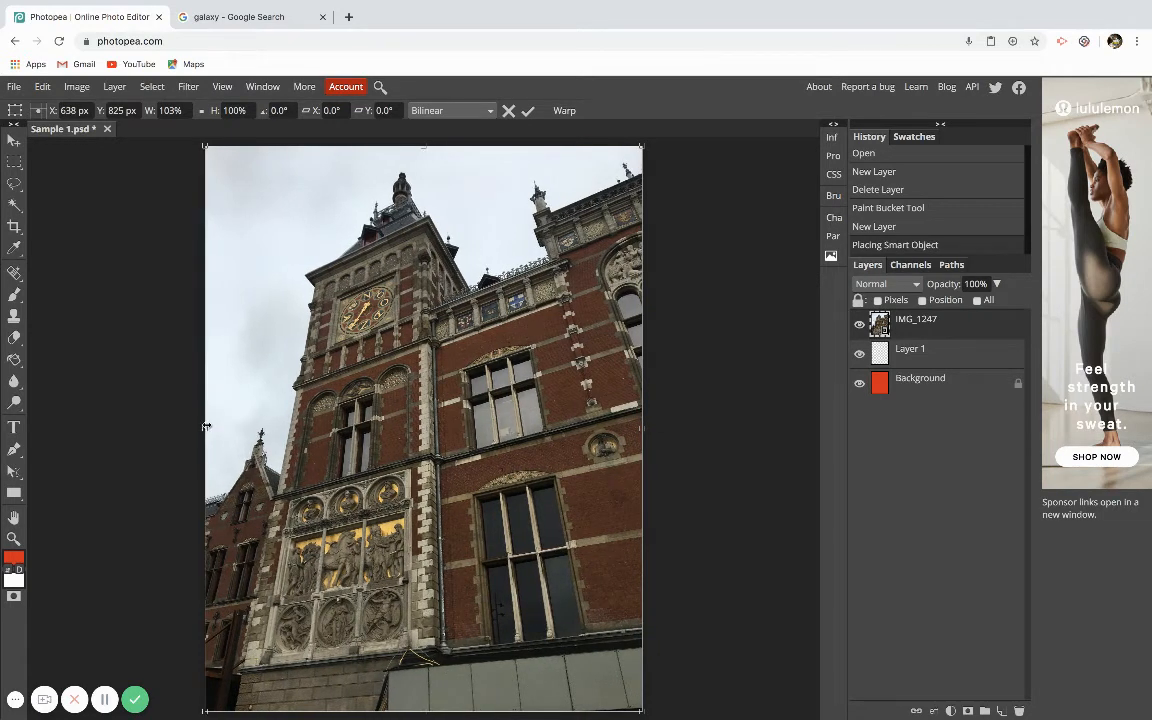
{"action": "left_click", "coordinate": [528, 112]}
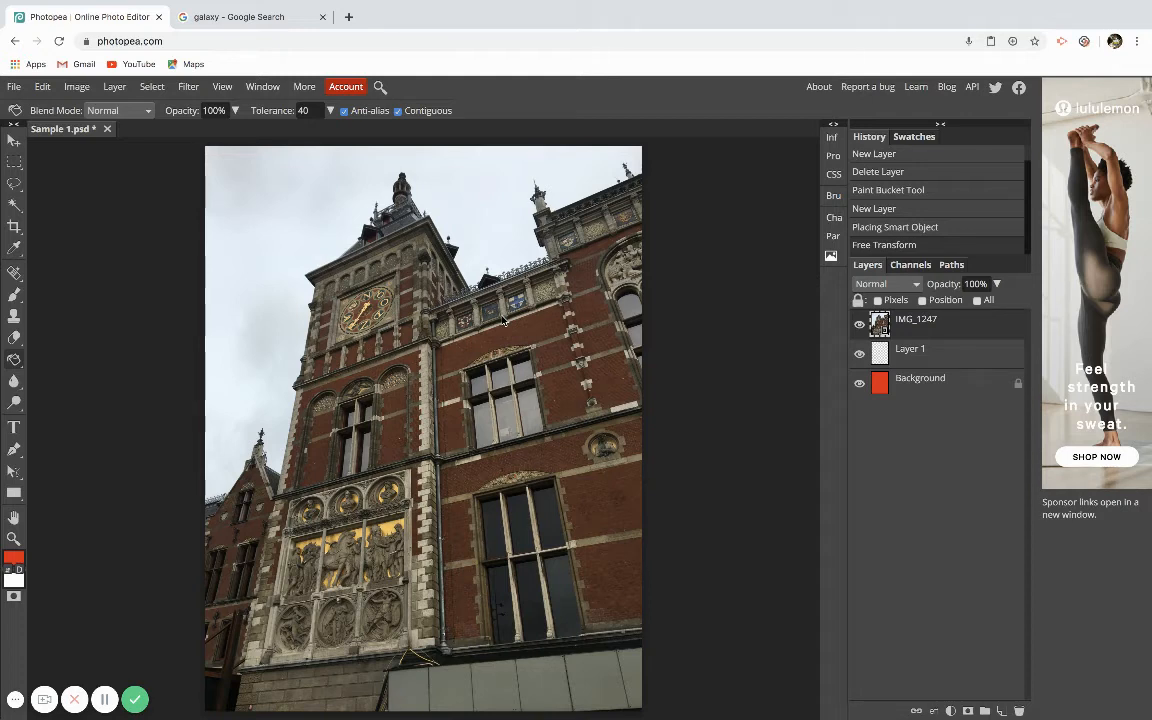
Free-transform the photo again, pulling its top-left corner to the canvas corner, and commit.
{"action": "key", "text": "ctrl+t"}
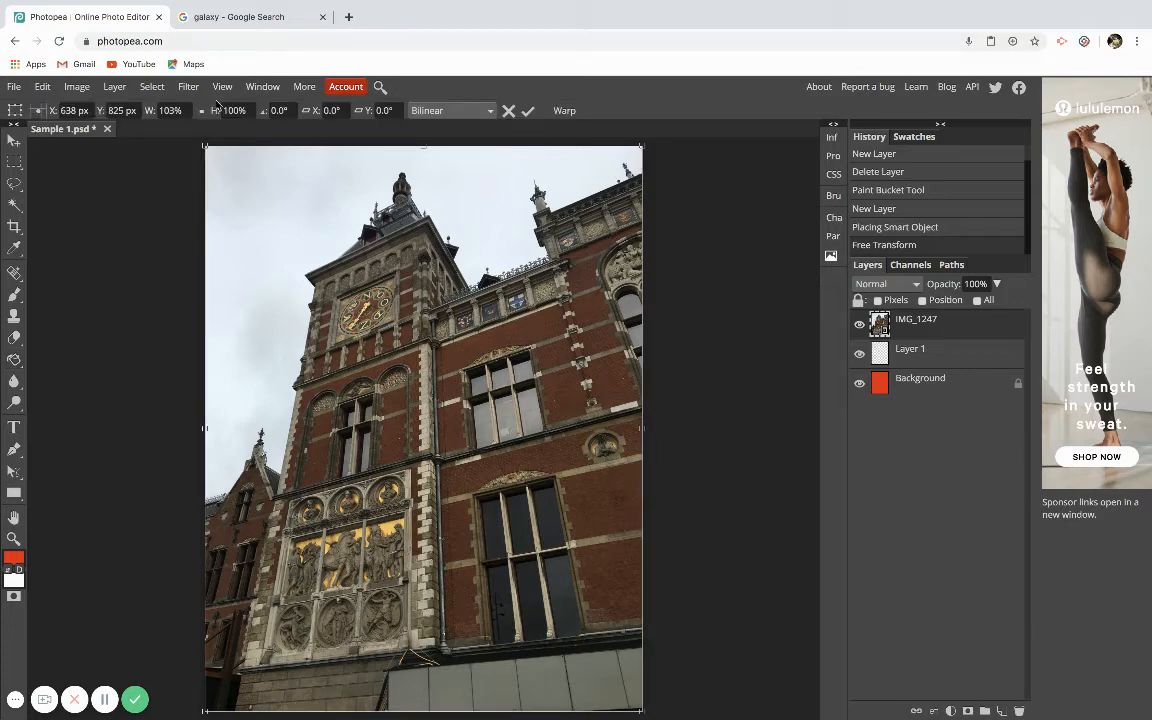
{"action": "mouse_move", "coordinate": [211, 159]}
{"action": "left_mouse_down"}
{"action": "mouse_move", "coordinate": [285, 232]}
{"action": "mouse_move", "coordinate": [290, 280]}
{"action": "mouse_move", "coordinate": [205, 144]}
{"action": "left_mouse_up"}
{"action": "left_click", "coordinate": [531, 112]}
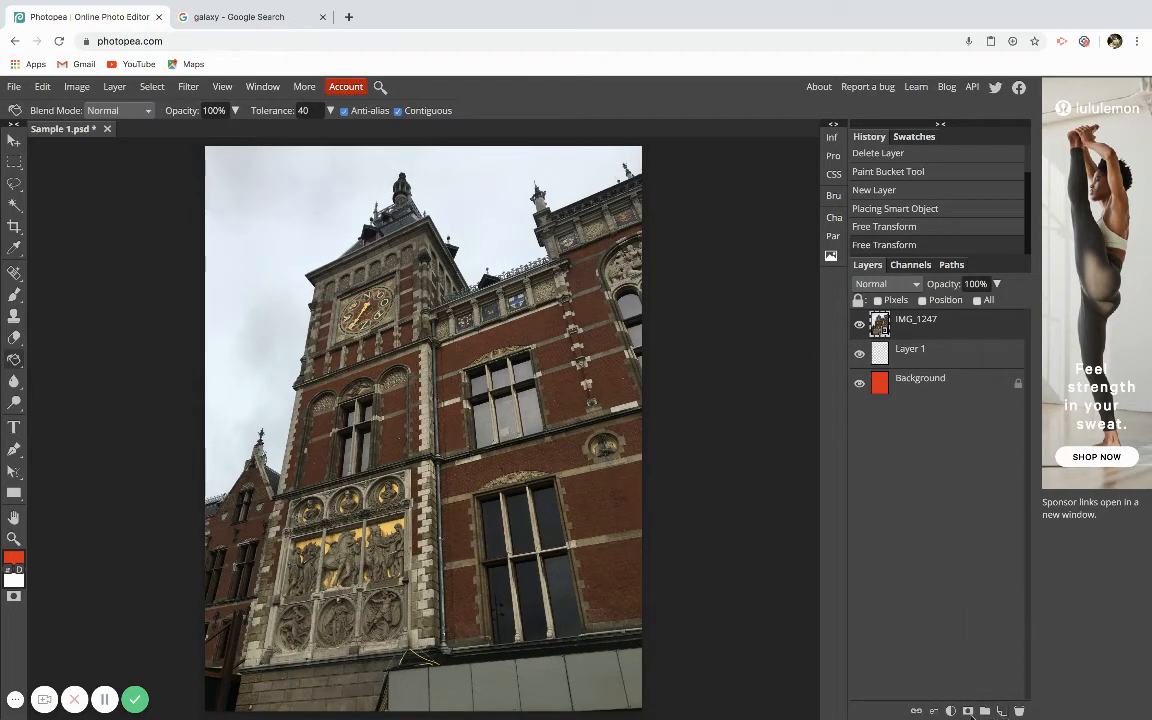
Try the photo layer's blend mode as Darken, Color Burn, Lighten and Overlay in turn.
{"action": "left_click", "coordinate": [950, 710]}
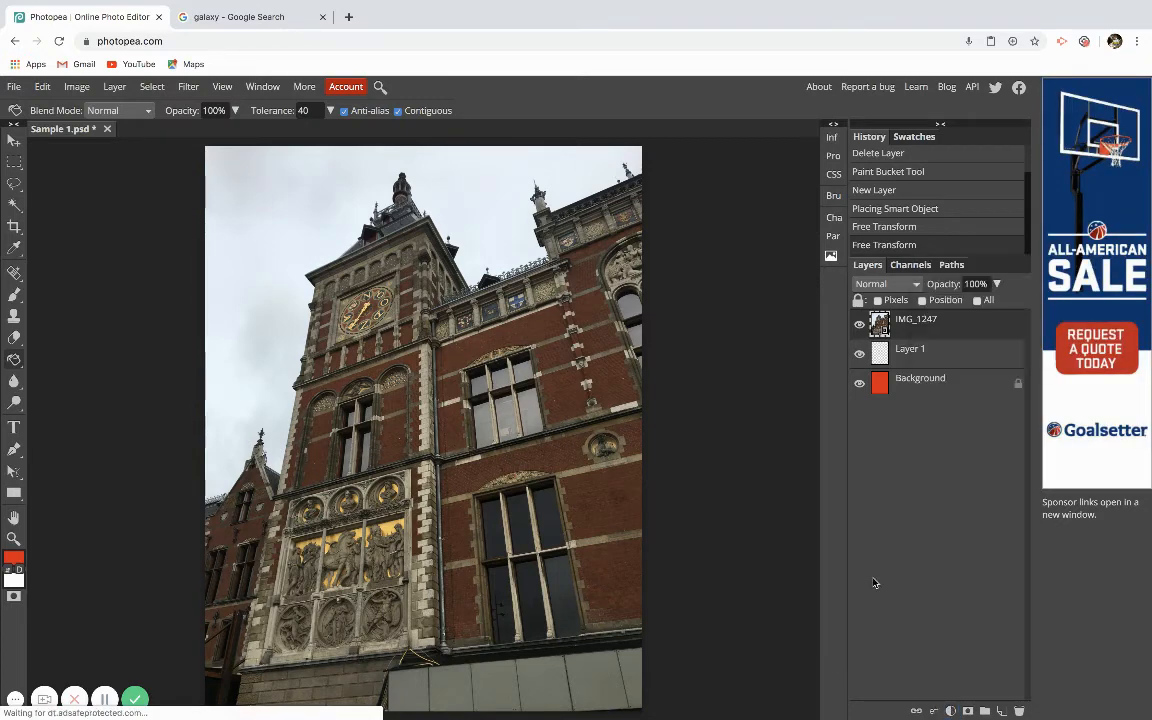
{"action": "left_click", "coordinate": [909, 286]}
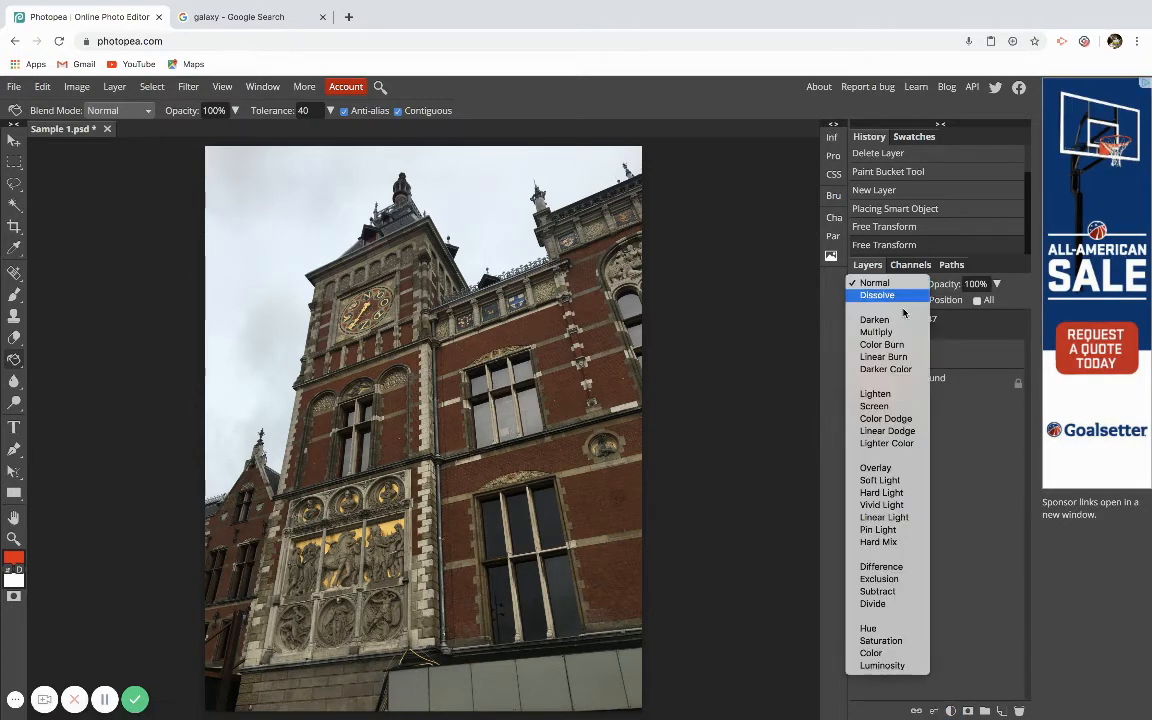
{"action": "left_click", "coordinate": [896, 320]}
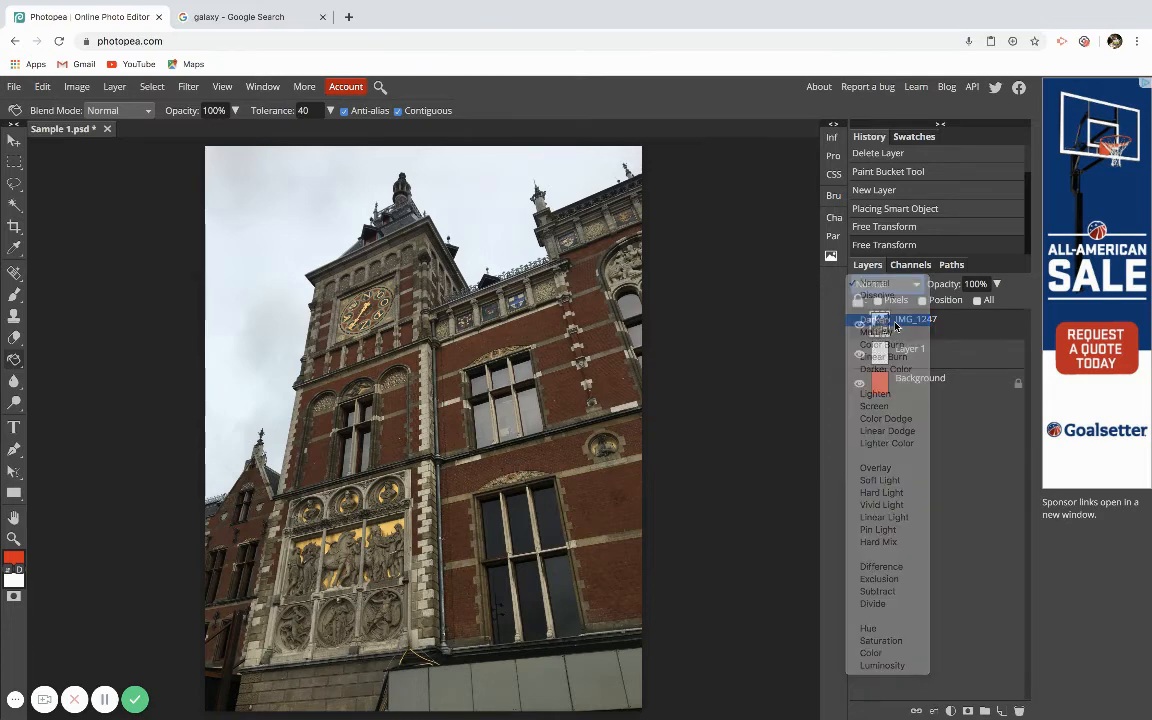
{"action": "left_click", "coordinate": [916, 289]}
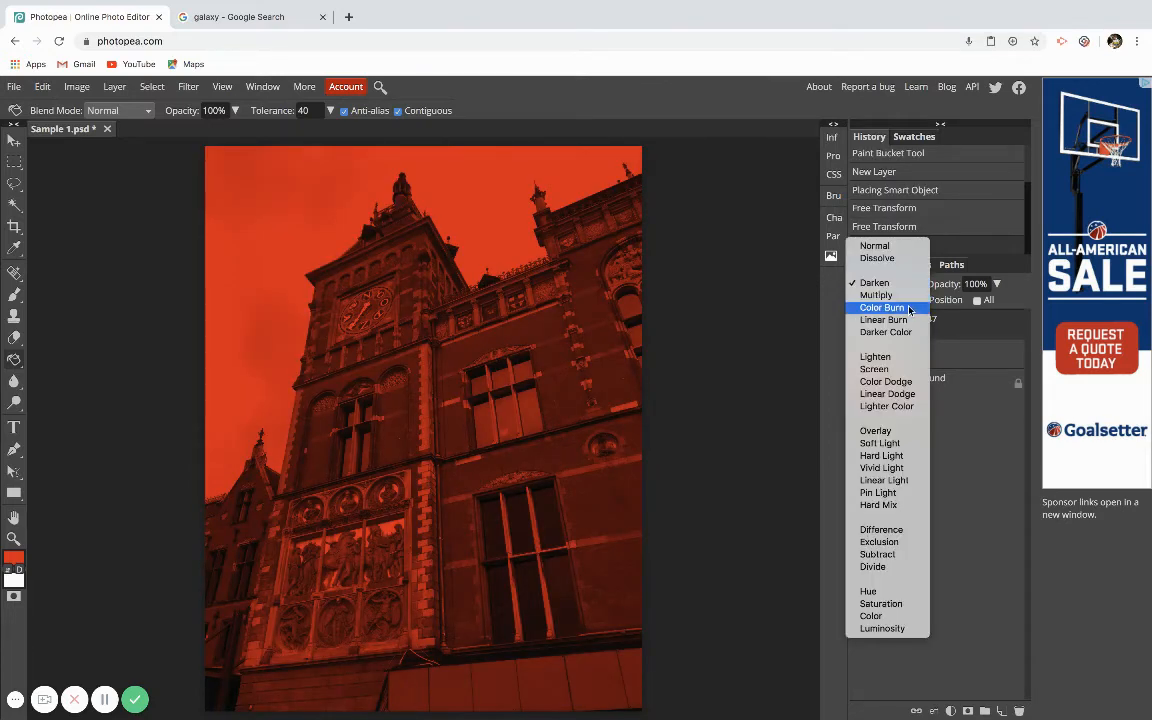
{"action": "left_click", "coordinate": [910, 308]}
{"action": "left_click", "coordinate": [916, 289]}
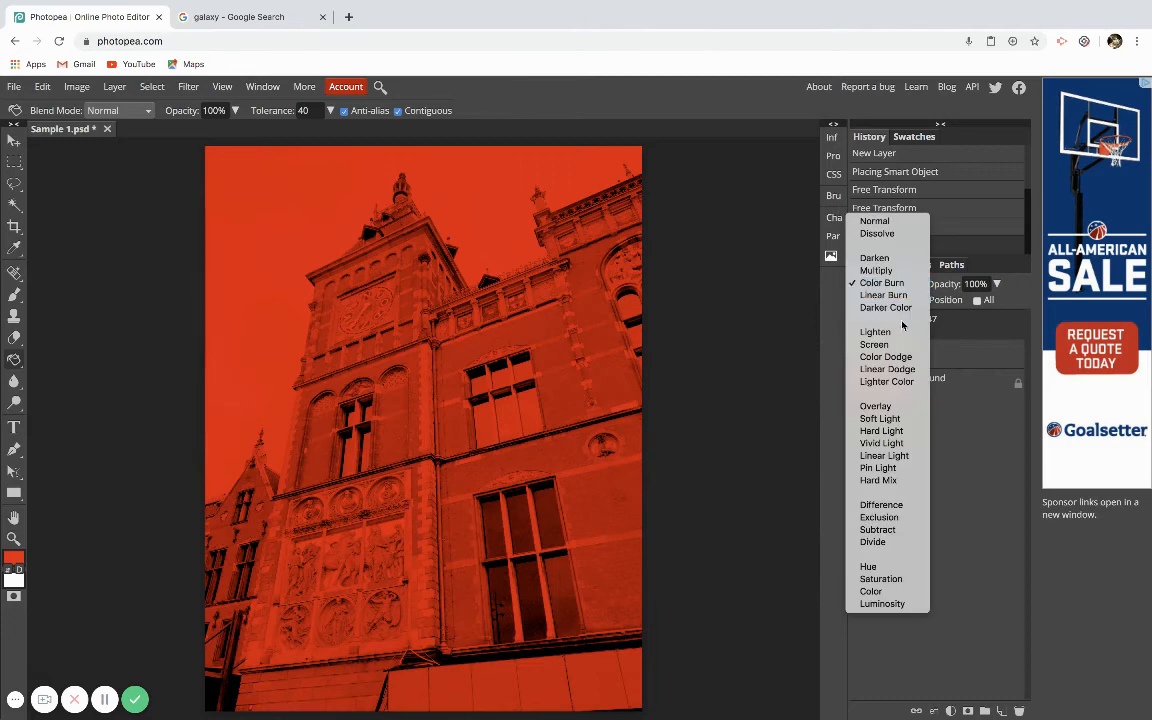
{"action": "left_click", "coordinate": [900, 329]}
{"action": "left_click", "coordinate": [900, 286]}
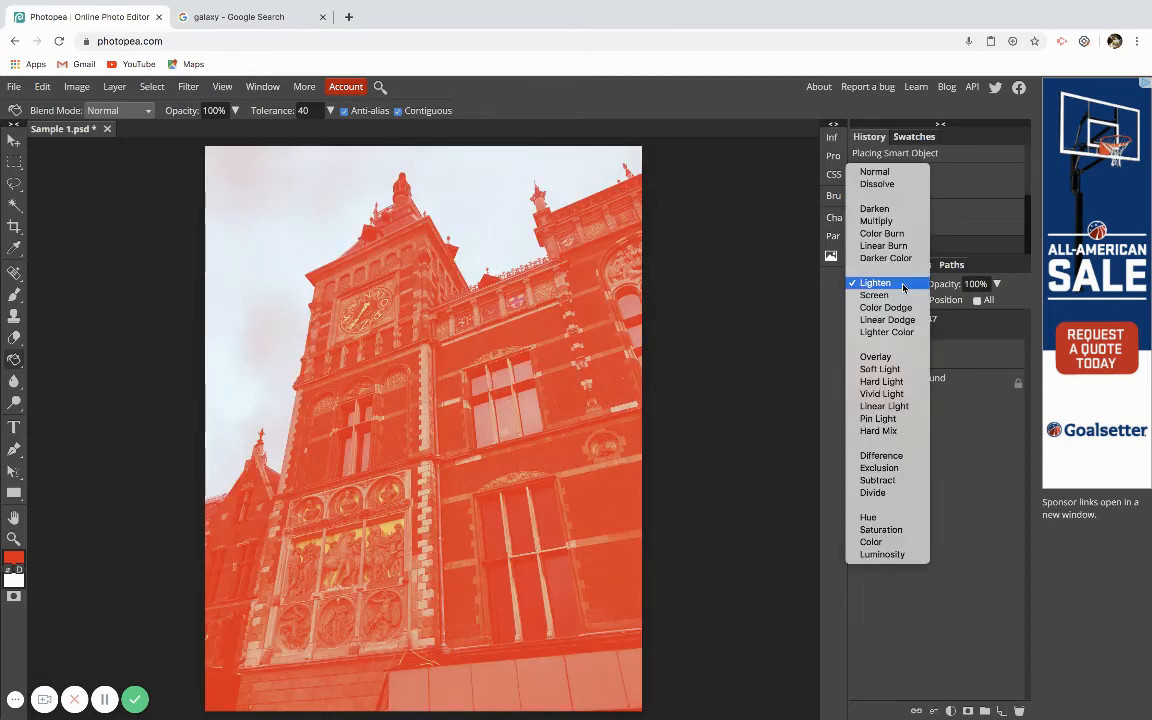
{"action": "left_click", "coordinate": [889, 360]}
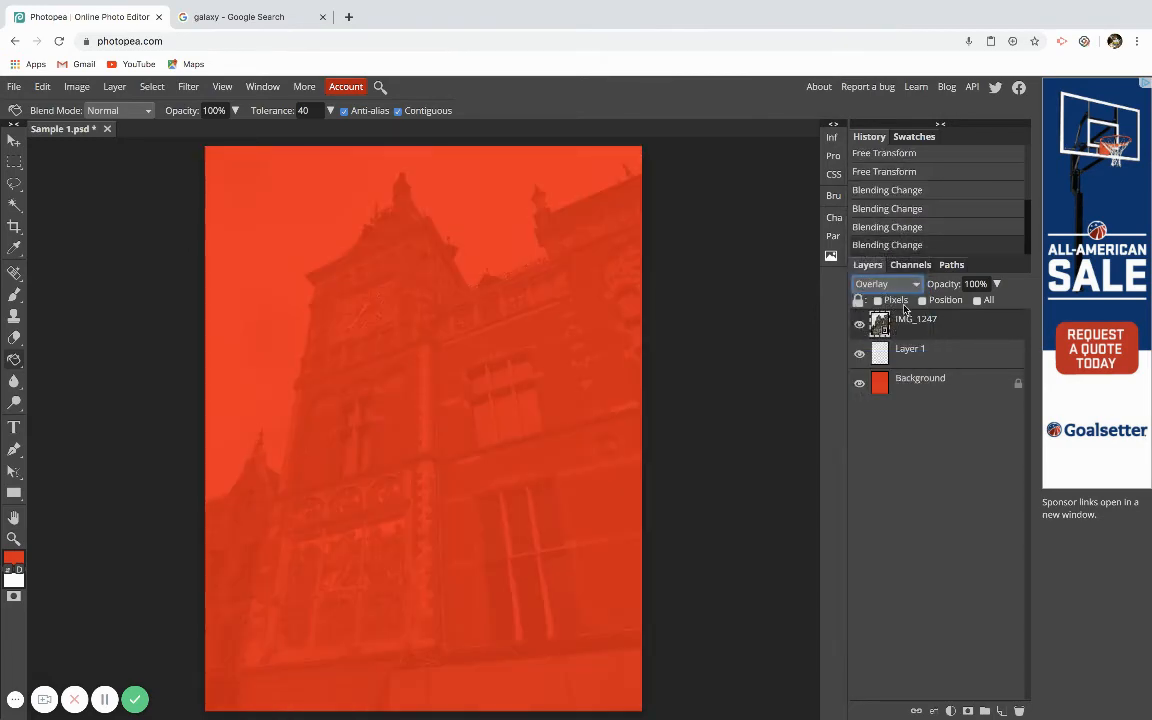
Switch the photo layer's blend mode through Difference and Color, finally setting it to Subtract.
{"action": "left_click", "coordinate": [888, 285]}
{"action": "left_click", "coordinate": [895, 382]}
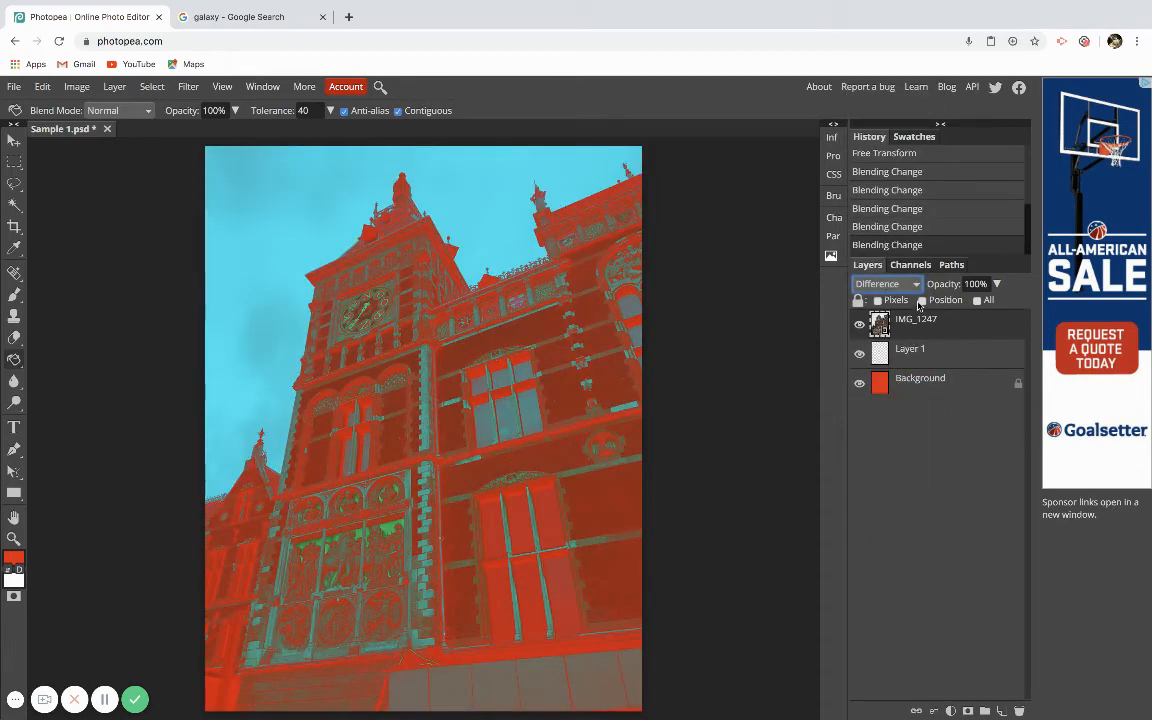
{"action": "left_click", "coordinate": [888, 284]}
{"action": "left_click", "coordinate": [899, 370]}
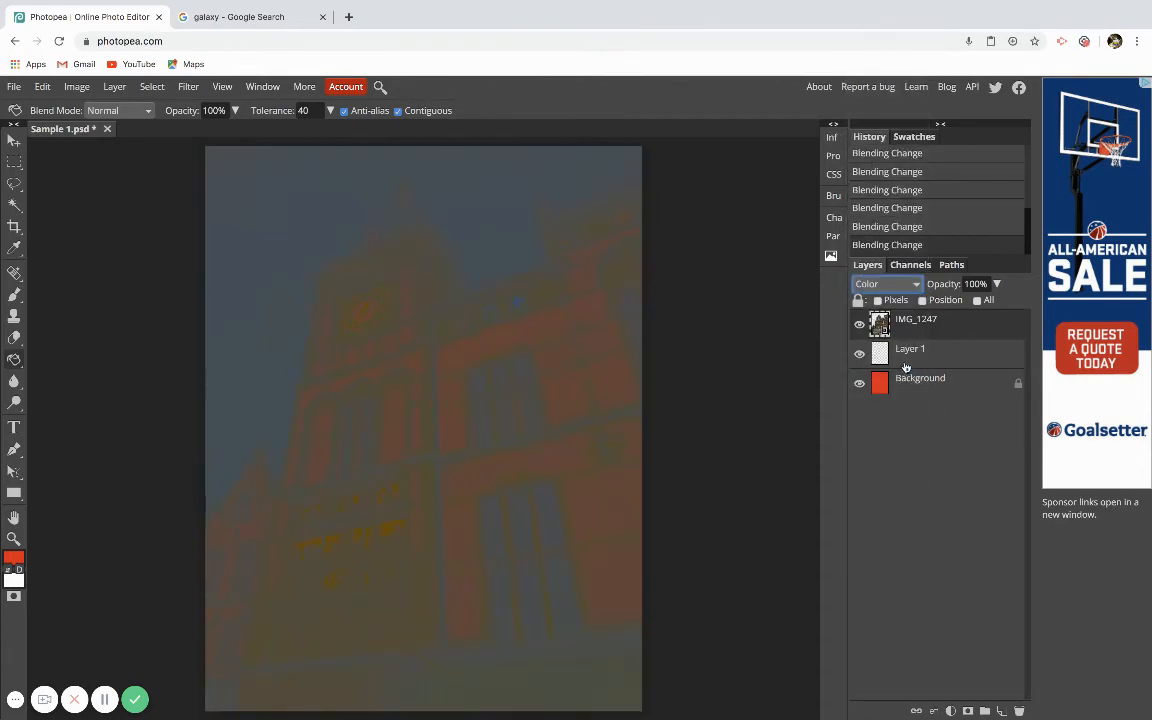
{"action": "left_click", "coordinate": [906, 289]}
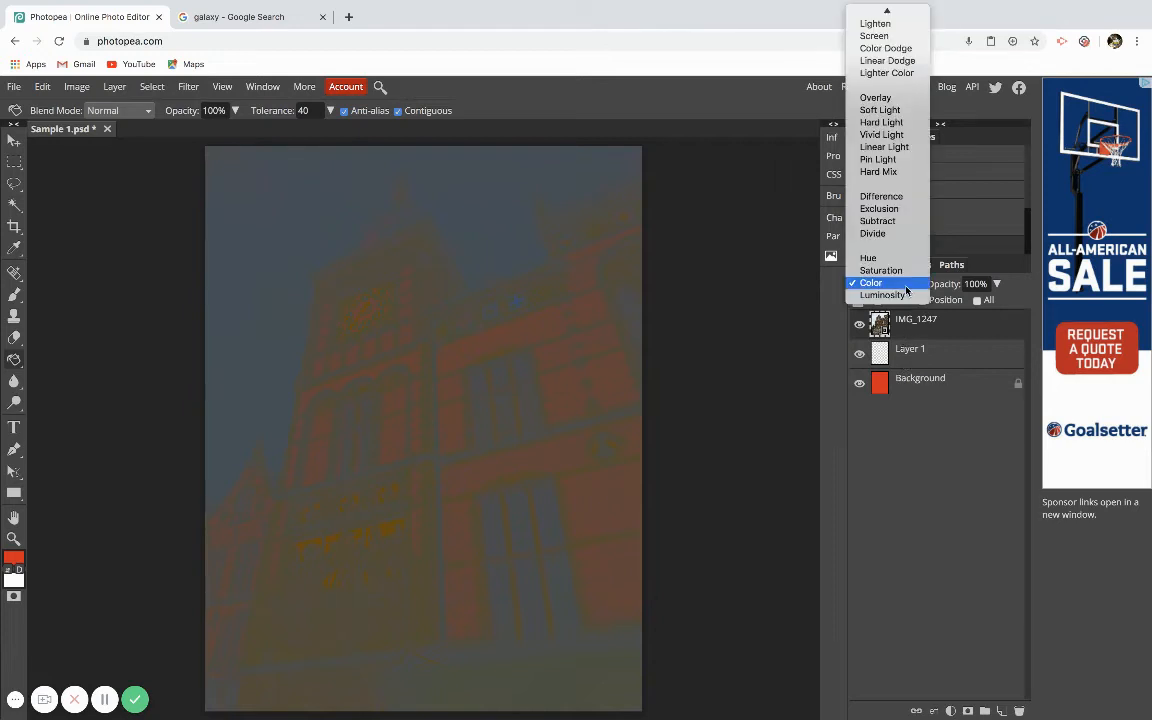
{"action": "left_click", "coordinate": [880, 221]}
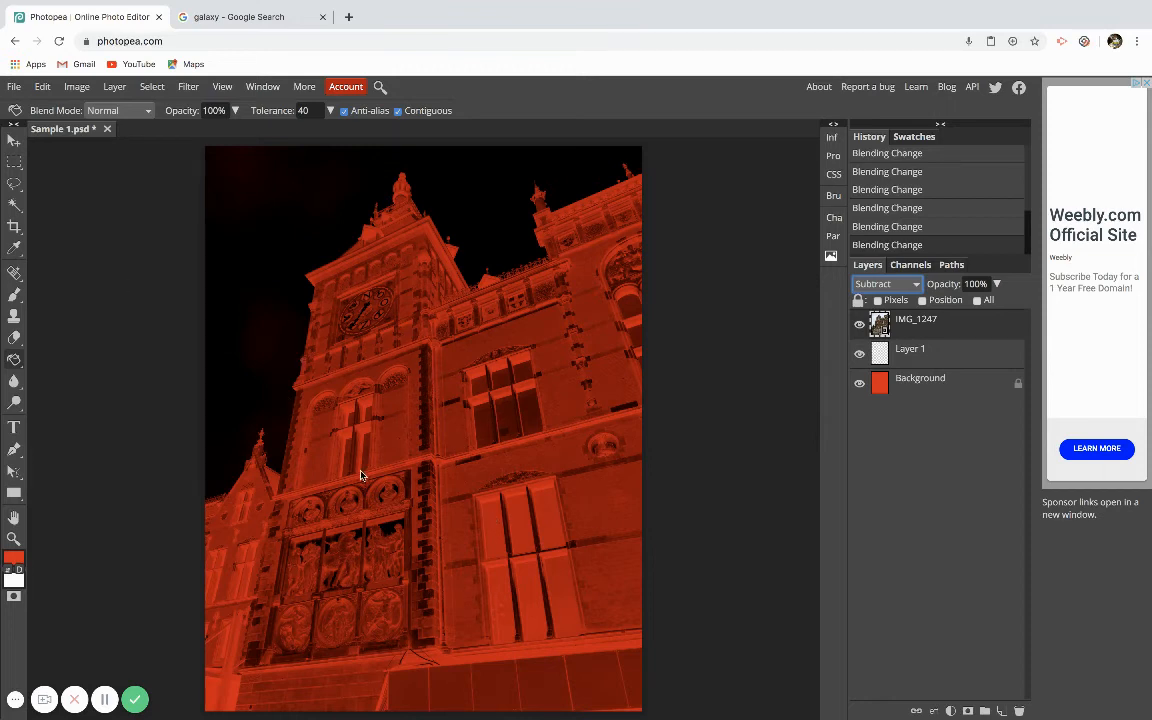
Export the document as a JPG through the Save for web dialog.
{"action": "left_click", "coordinate": [16, 89]}
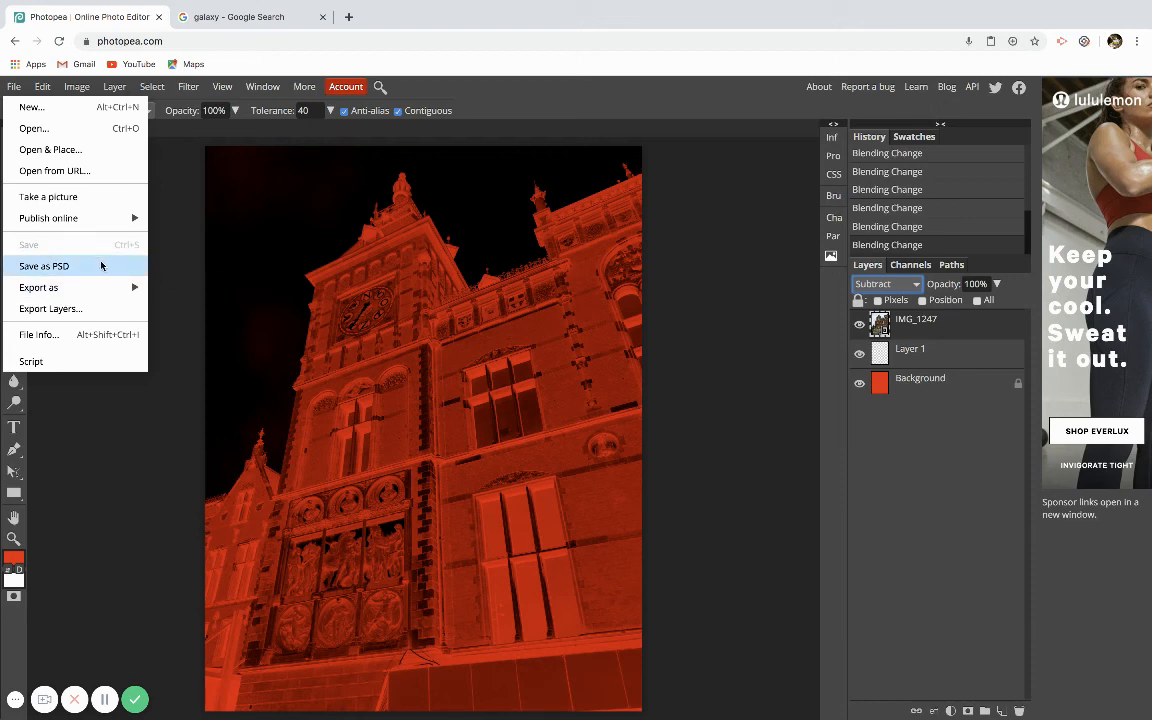
{"action": "mouse_move", "coordinate": [99, 291]}
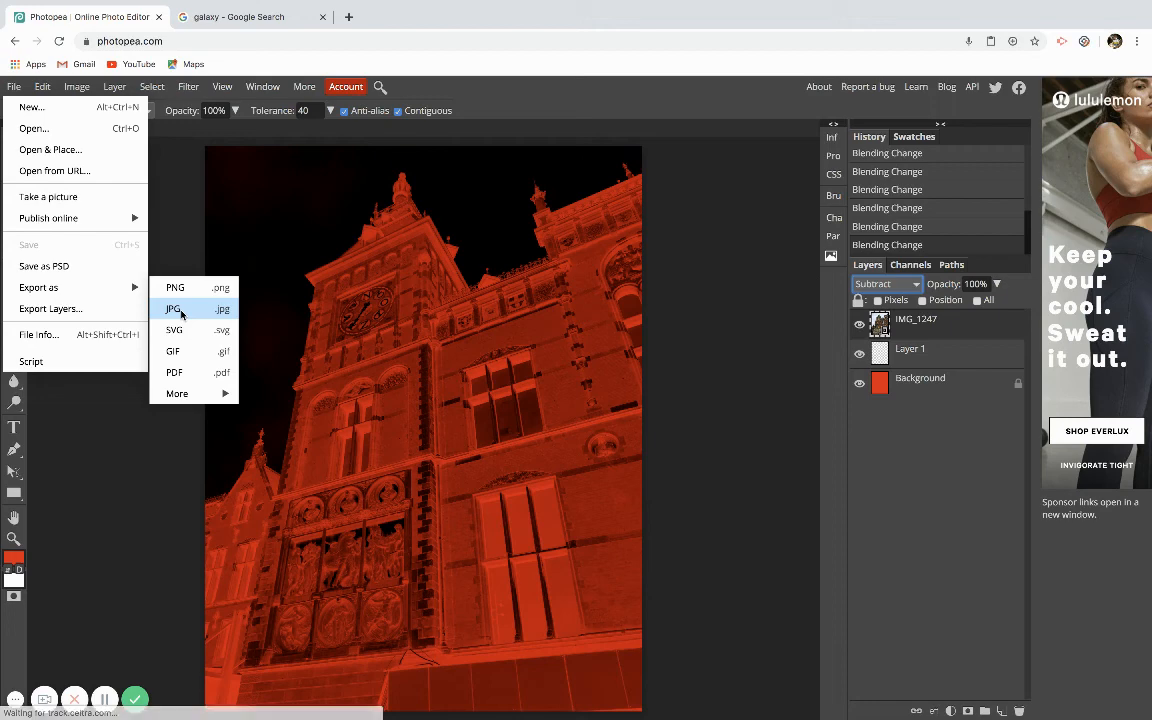
{"action": "left_click", "coordinate": [181, 312]}
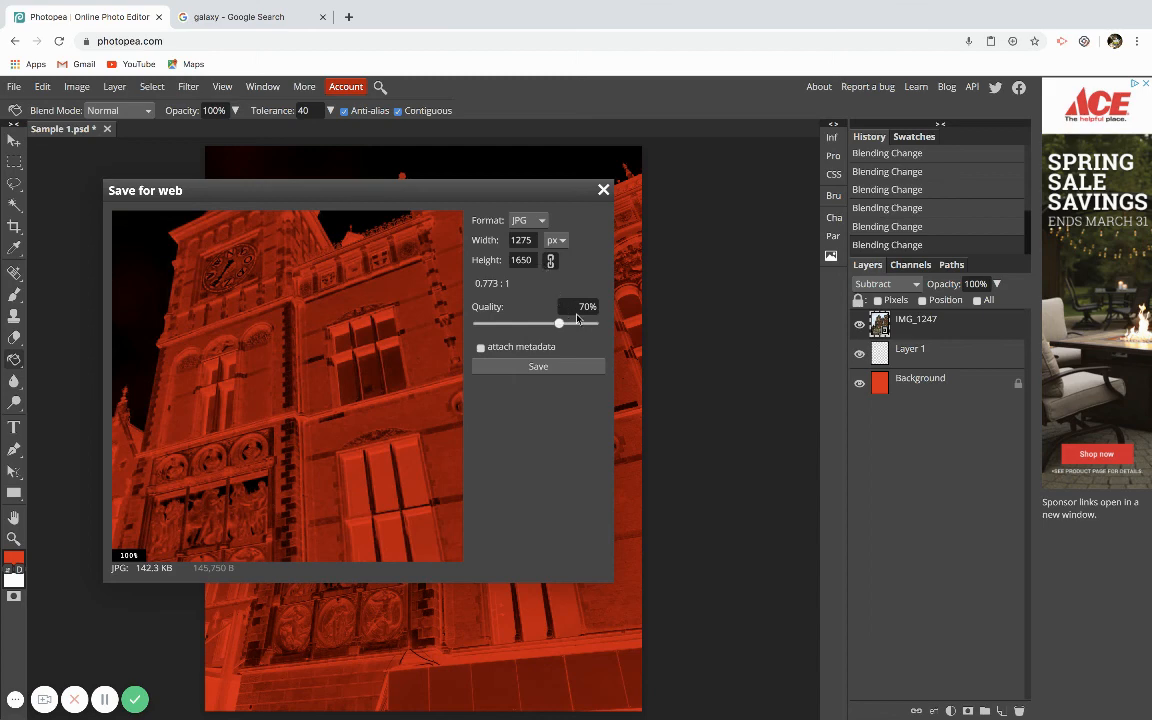
{"action": "left_click", "coordinate": [538, 367]}
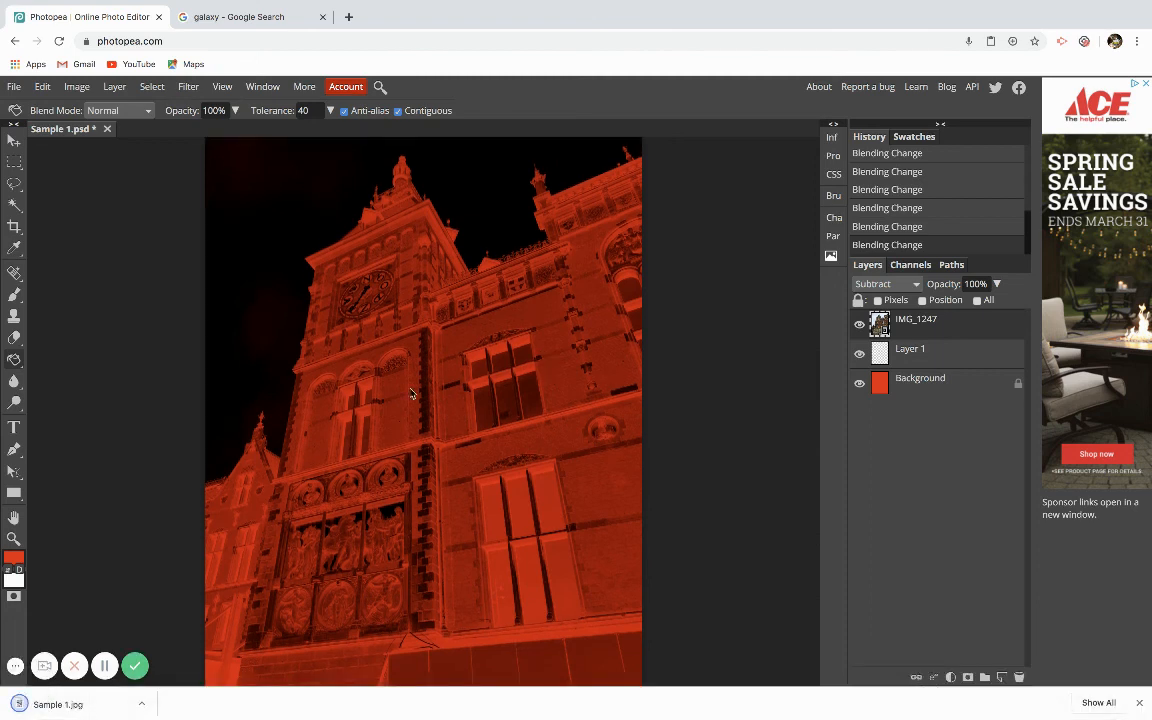
Open the downloaded Sample 1.jpg in Preview to check it, then close it and return to the browser.
{"action": "left_click", "coordinate": [74, 705]}
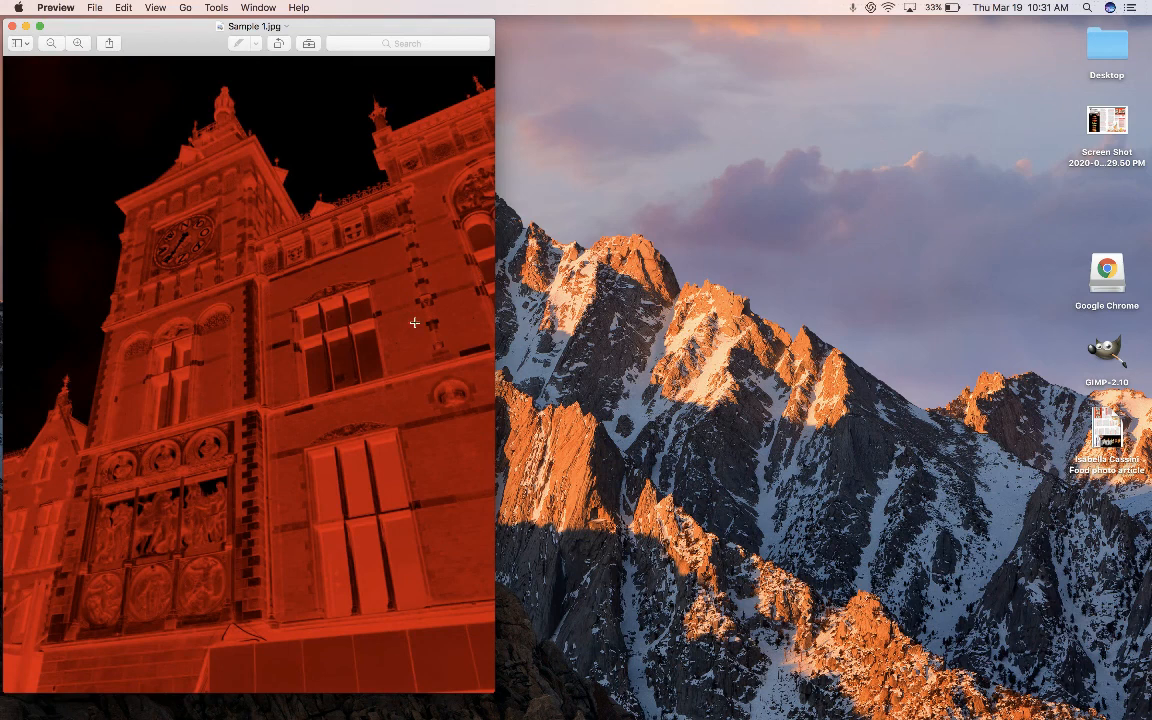
{"action": "left_click", "coordinate": [12, 27]}
{"action": "mouse_move", "coordinate": [975, 708]}
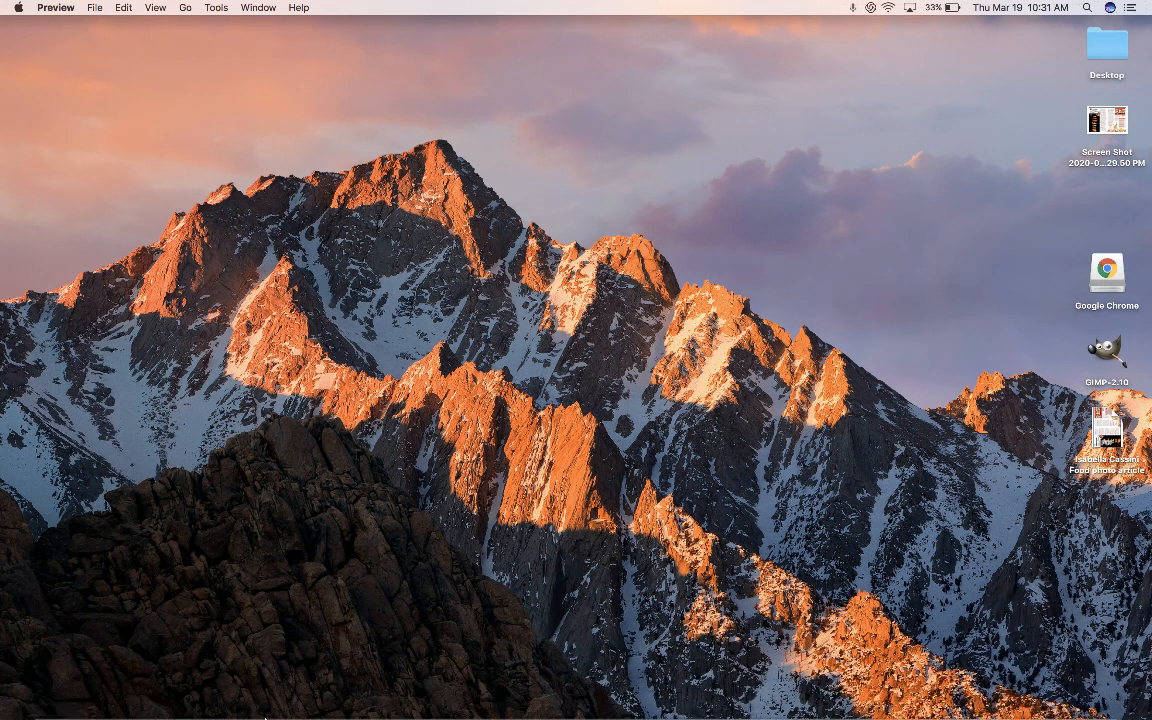
{"action": "left_click", "coordinate": [262, 694]}
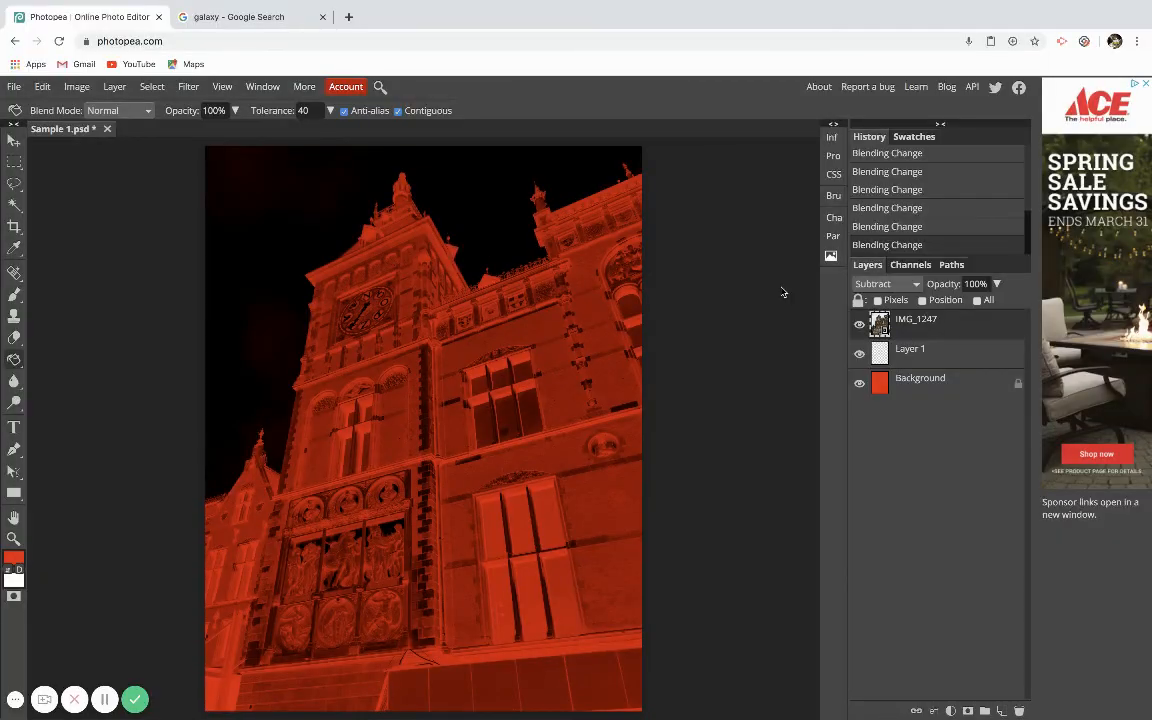